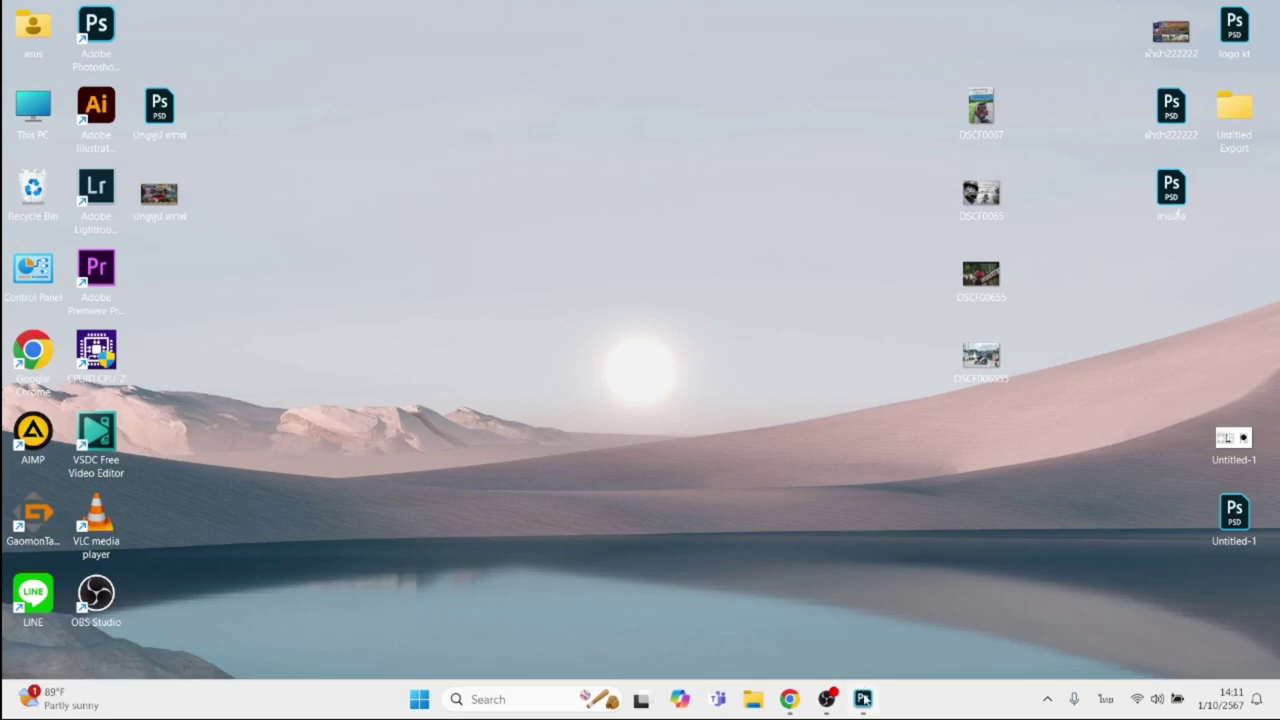
Unlock the Background layer and type the Thai phrase รู้ว่าเค็ม.. at the canvas's left side.
click(863, 699)
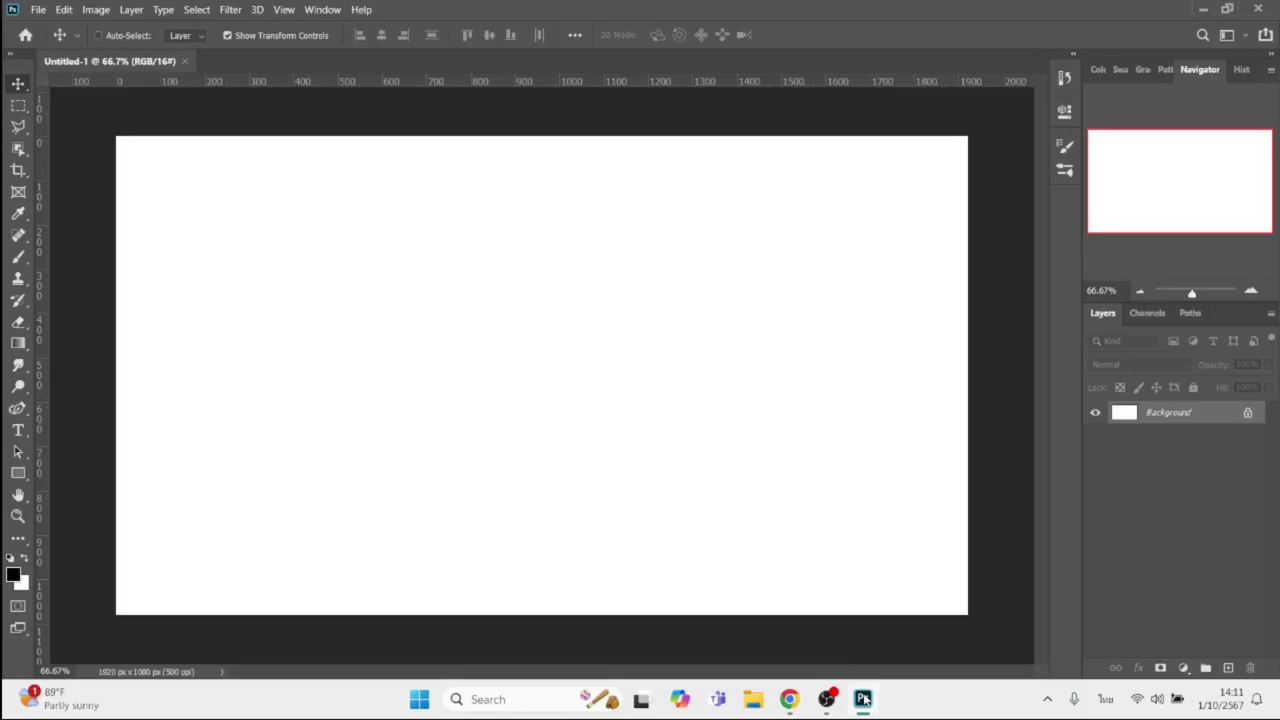
click(1248, 414)
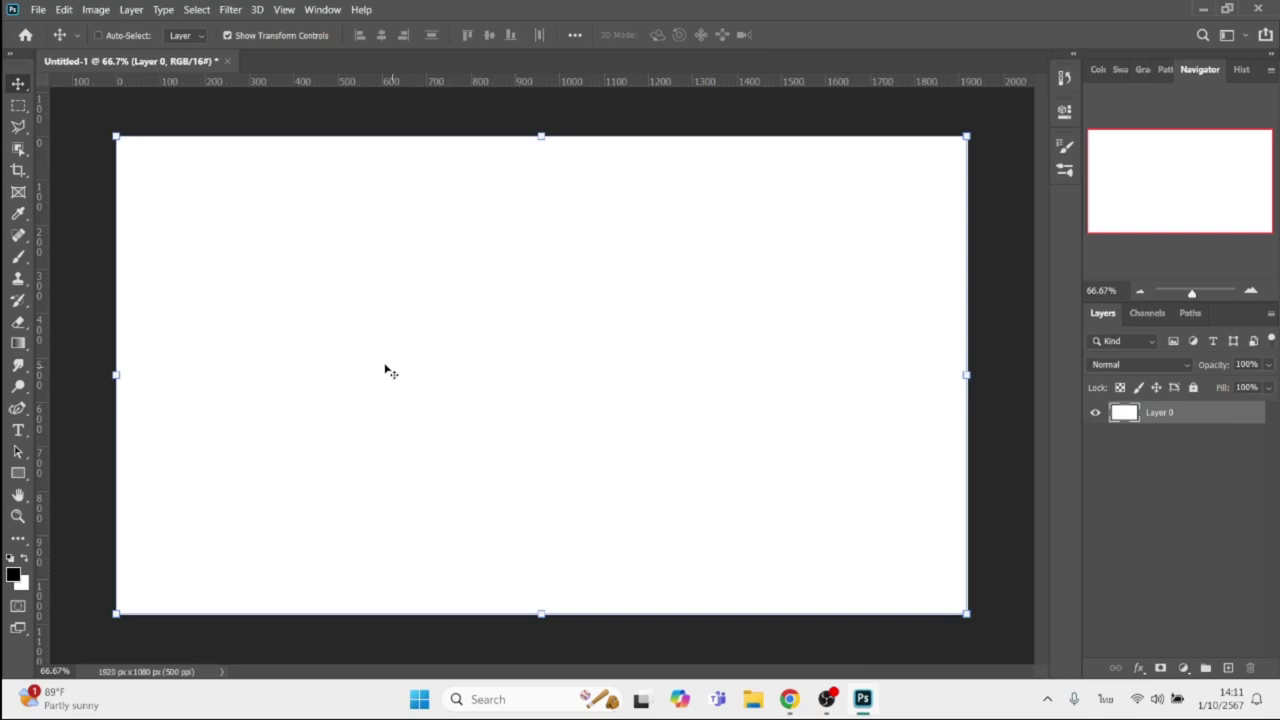
key(t)
click(318, 338)
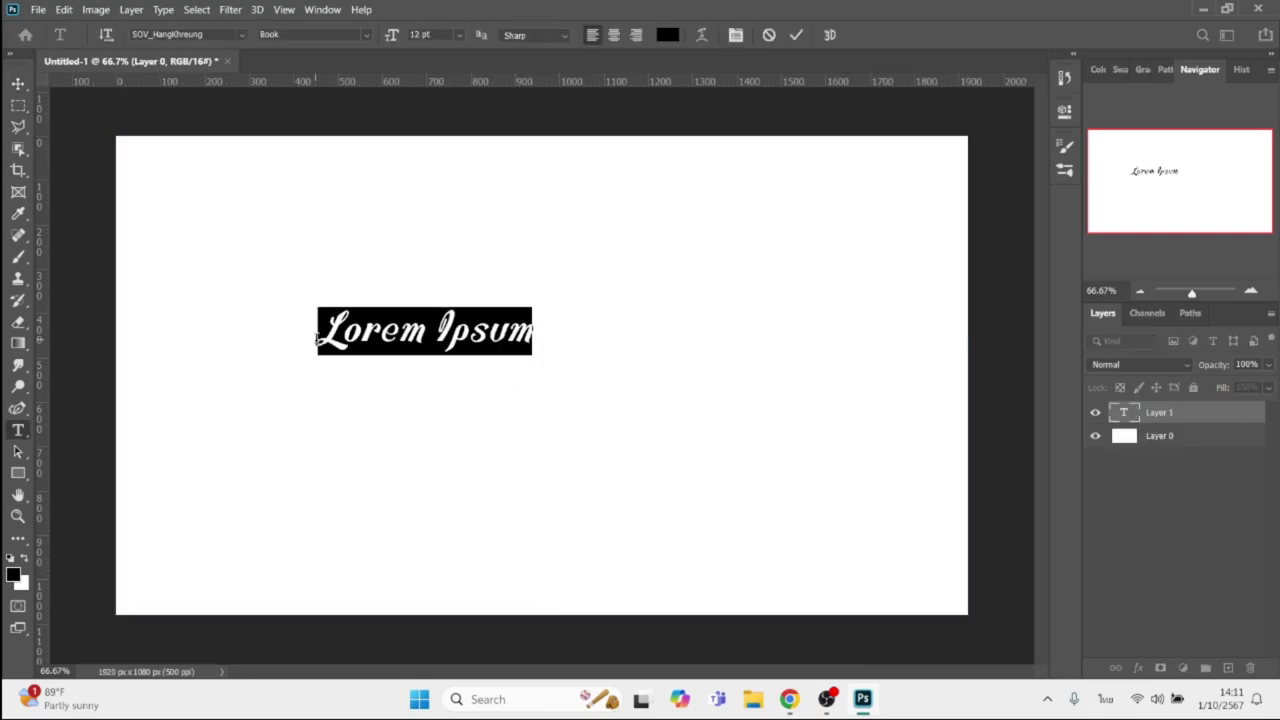
text(สุ้)
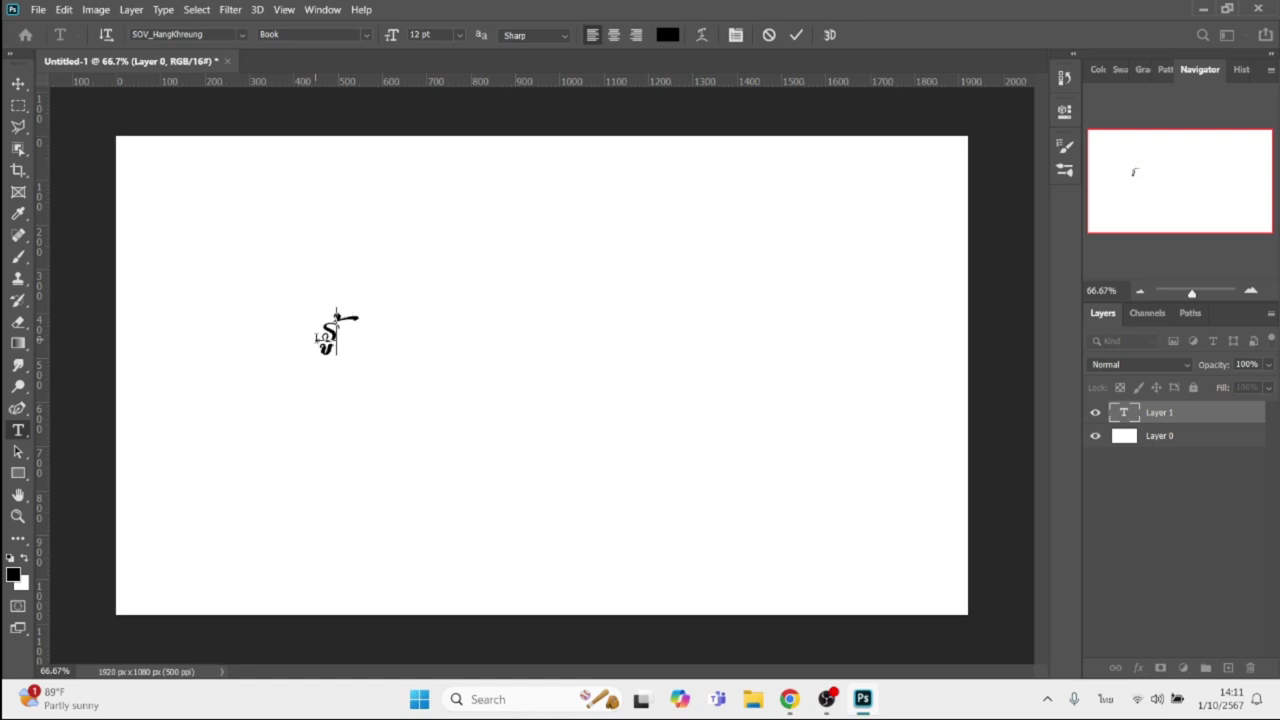
text(ว่น)
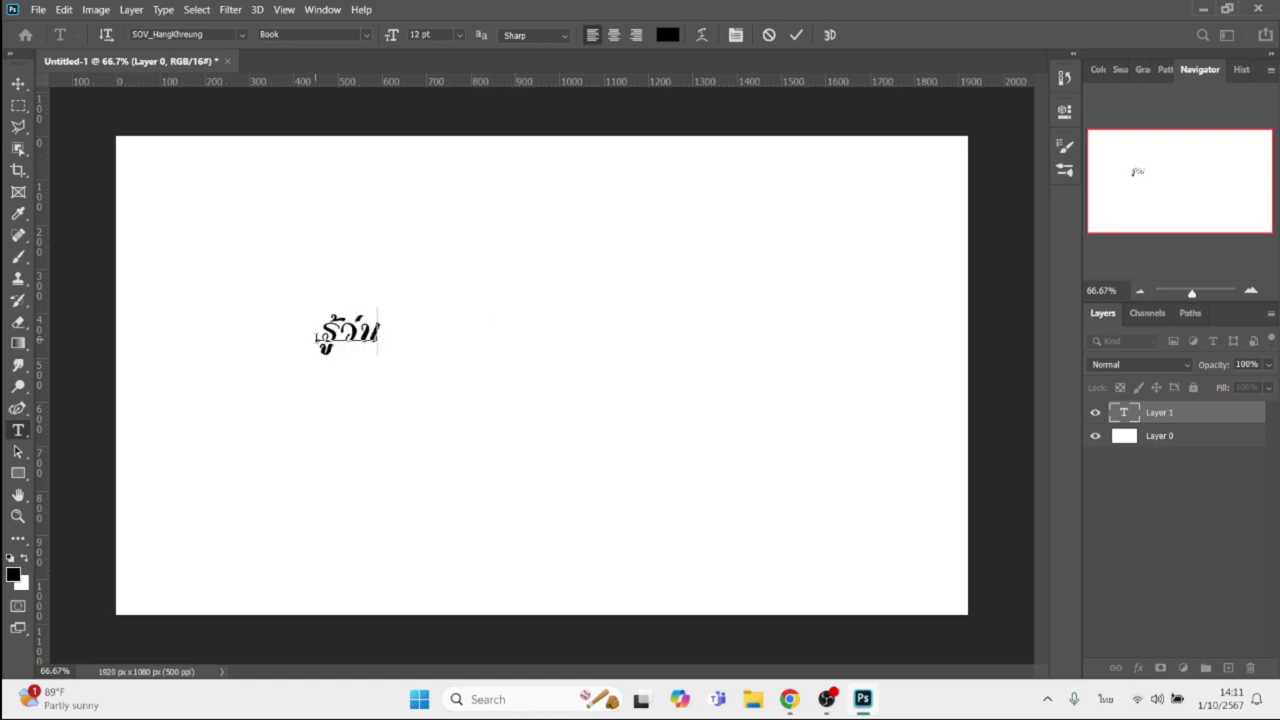
text(คิม)
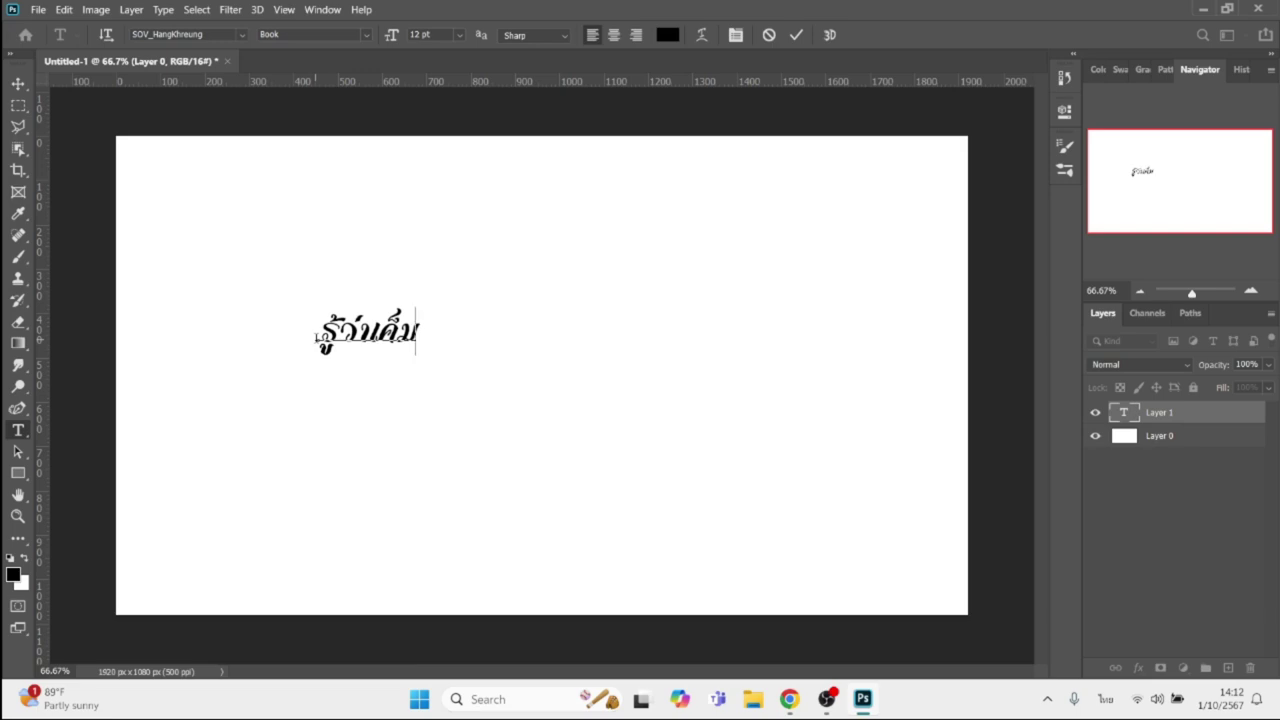
text(..)
Commit the text, scale it to about twice its size, and move it left.
click(18, 83)
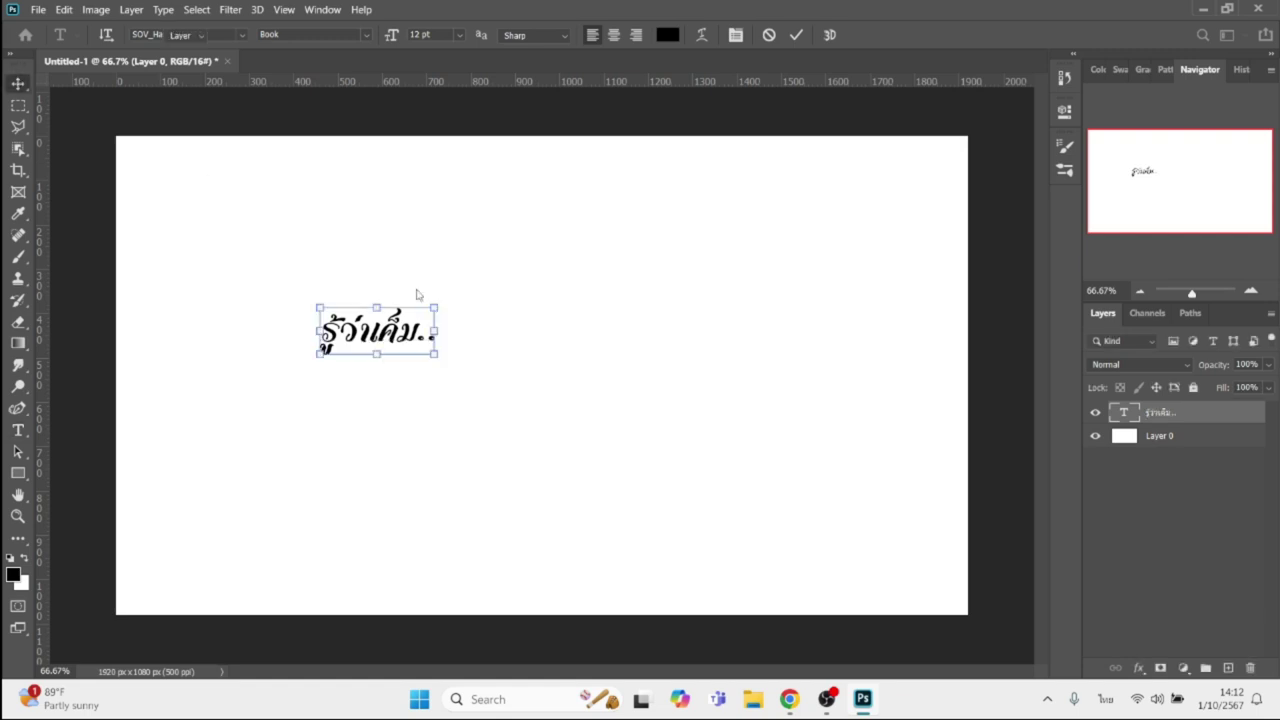
drag(437, 355, 559, 440)
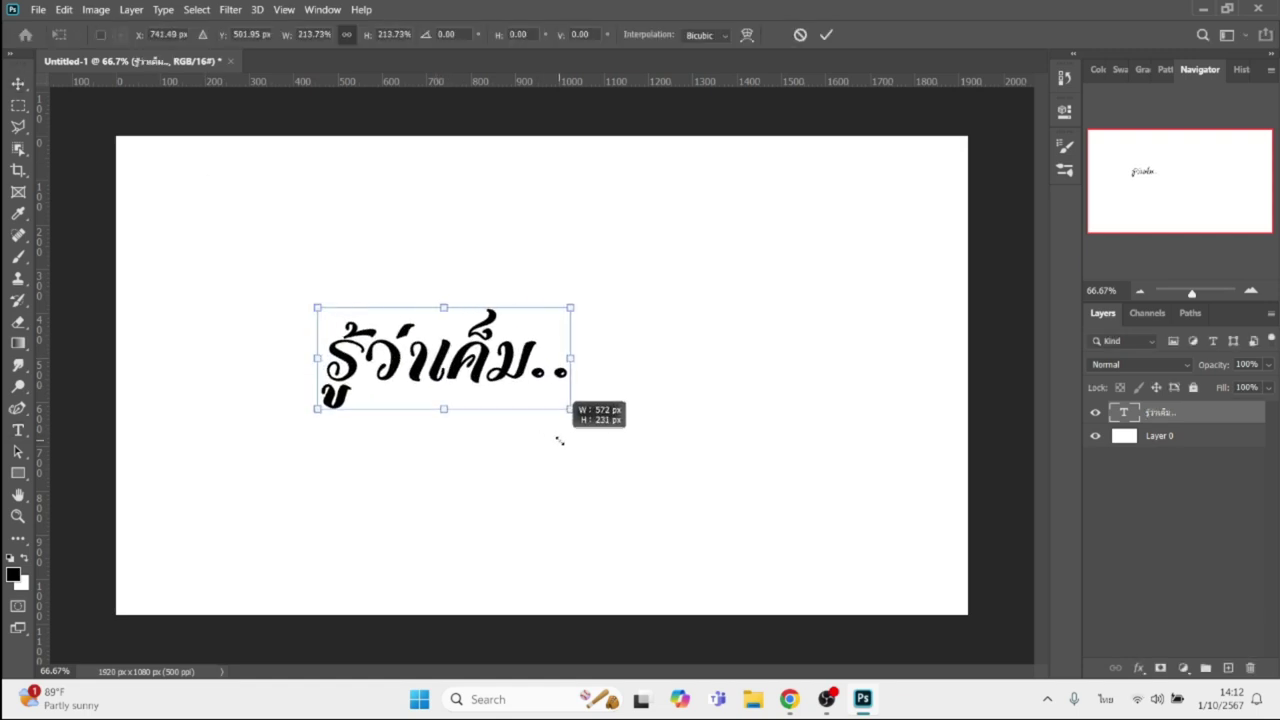
key(Return)
mouse_move(452, 371)
mouse_down()
mouse_move(304, 387)
mouse_move(376, 433)
mouse_move(698, 403)
mouse_up()
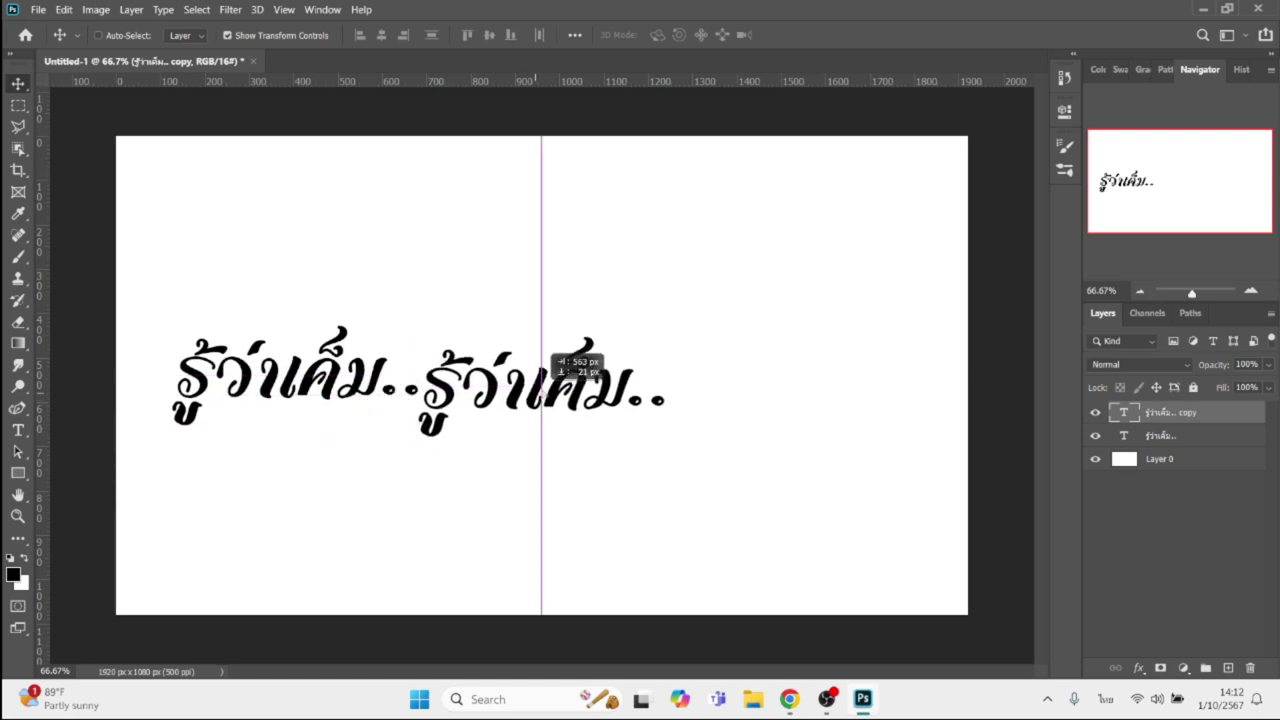
Place a copy right after the original and retype it as แต่เต็มใจเลีย..
drag(545, 350, 545, 350)
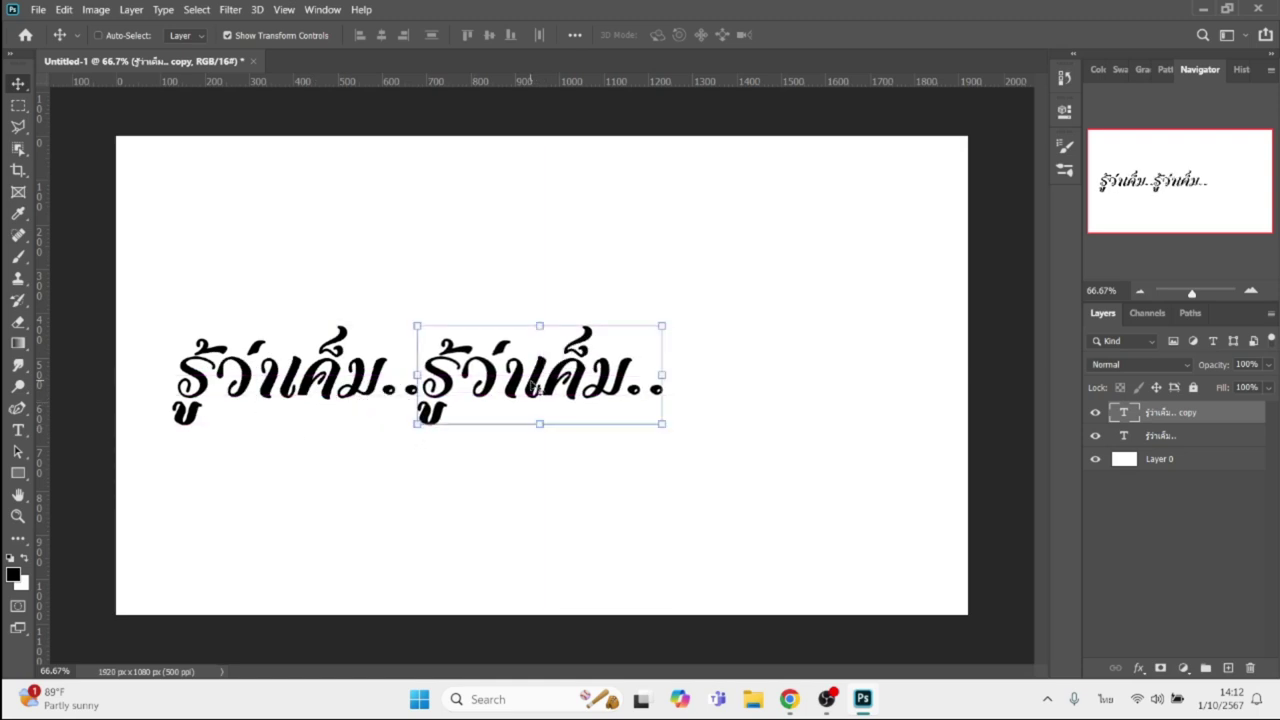
double_click(530, 378)
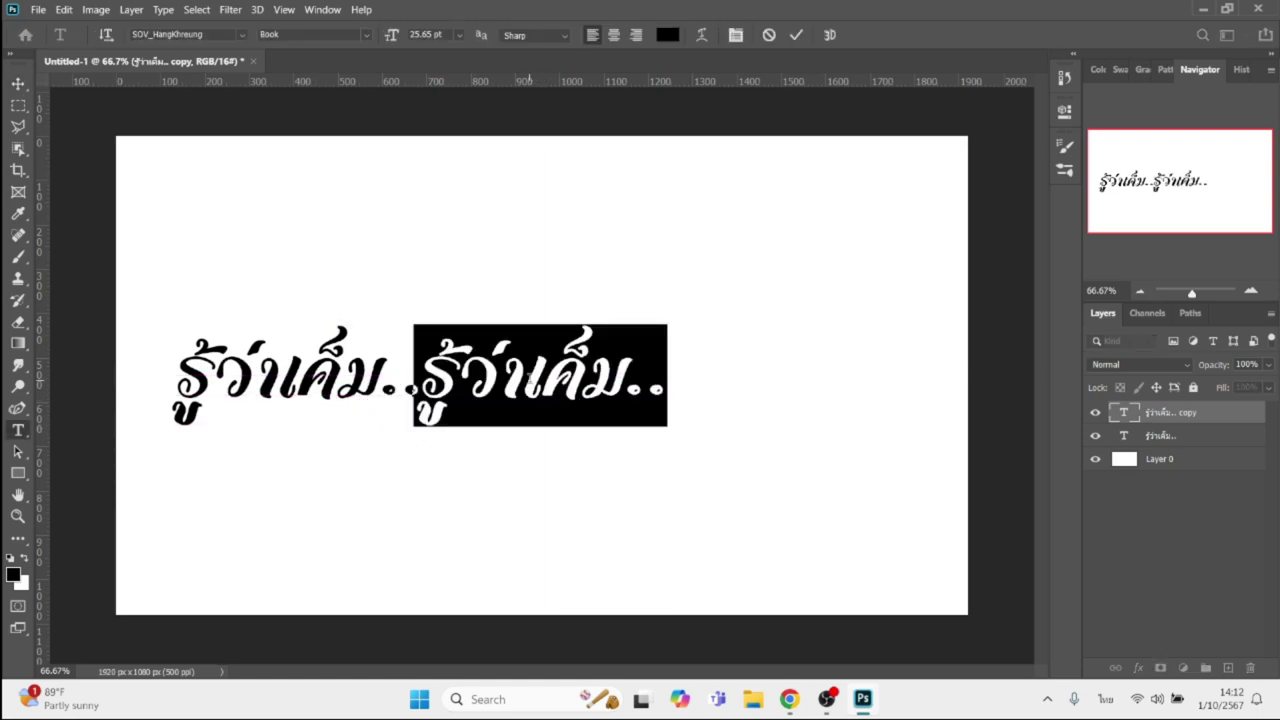
text(แต่เต็ม)
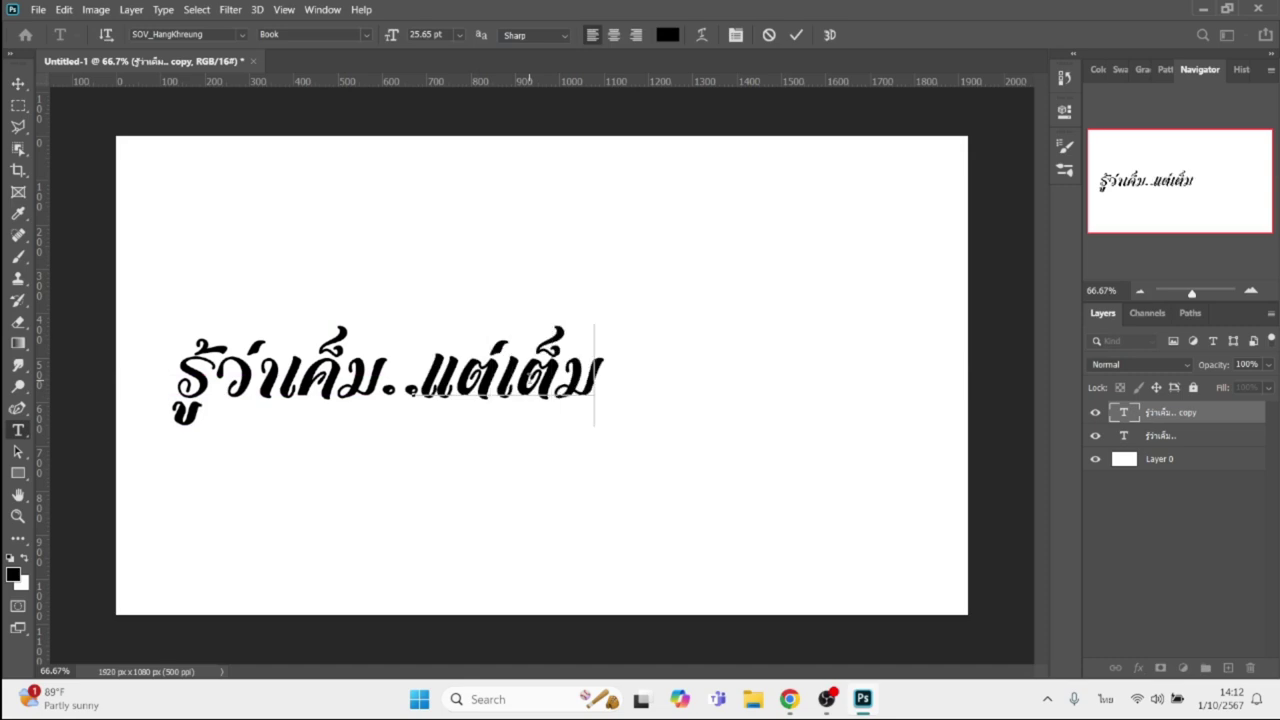
text(ใจ)
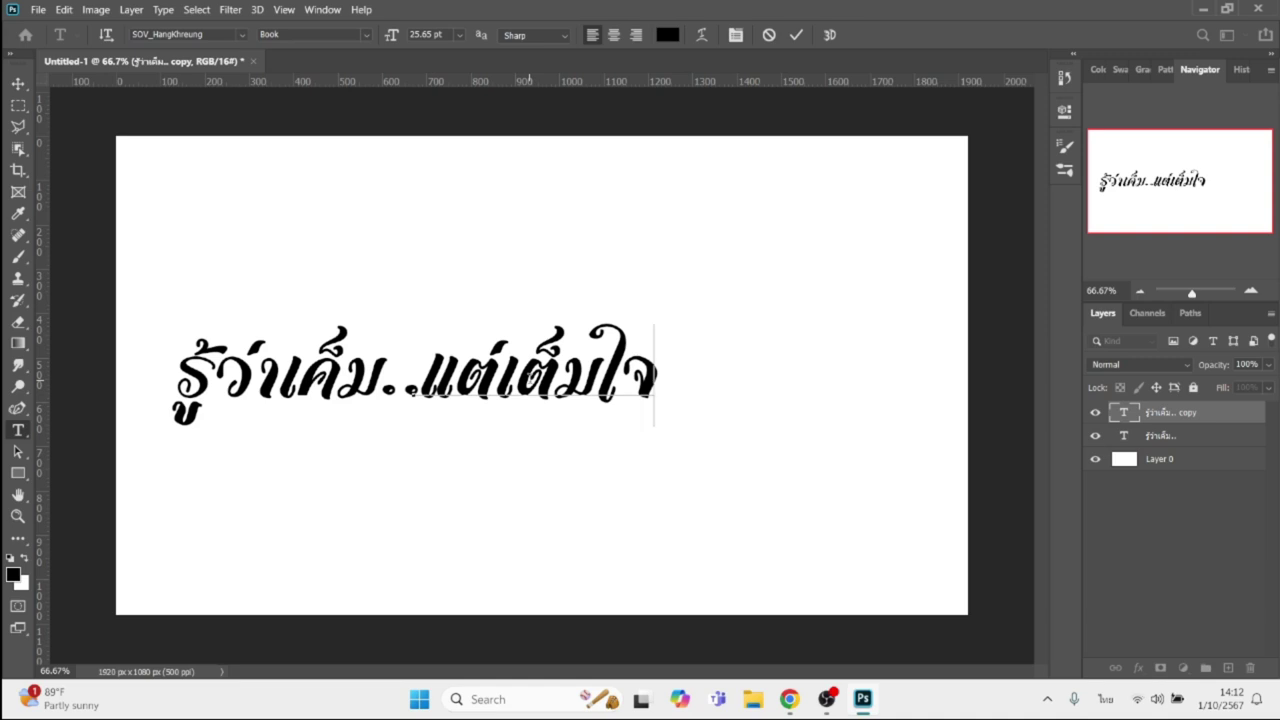
text(เลีย)
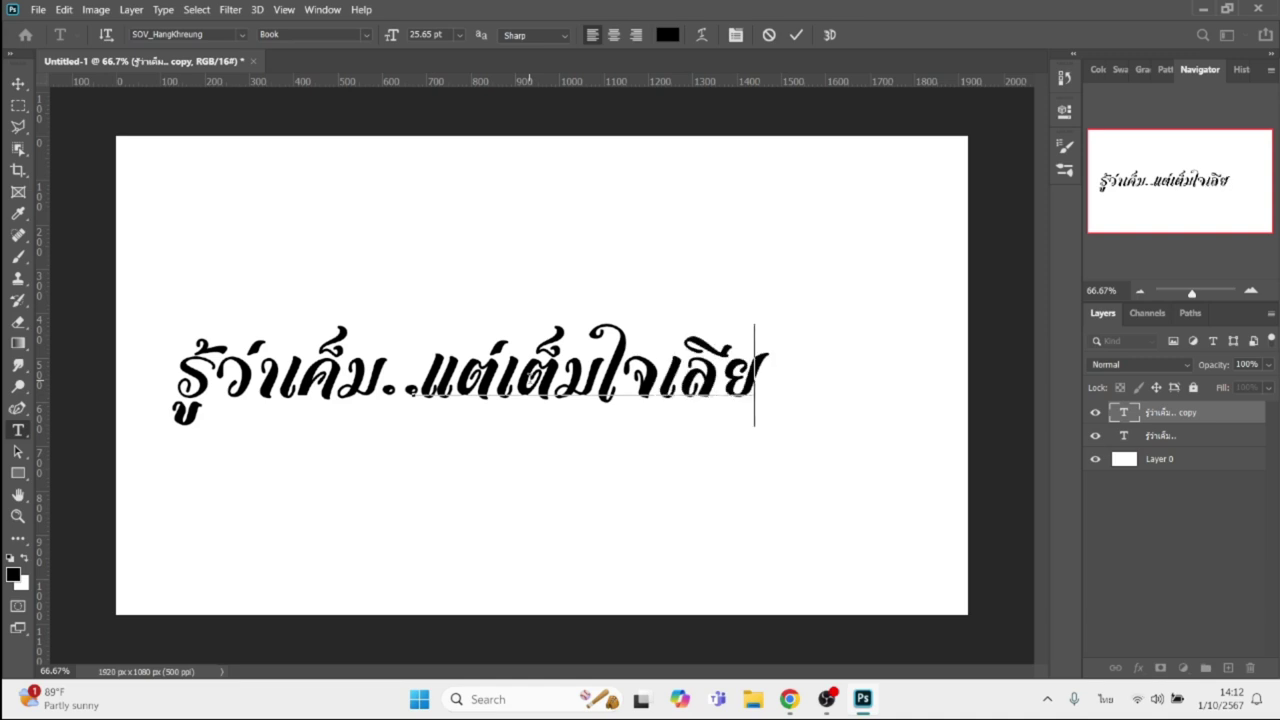
text(.)
text(.)
click(18, 84)
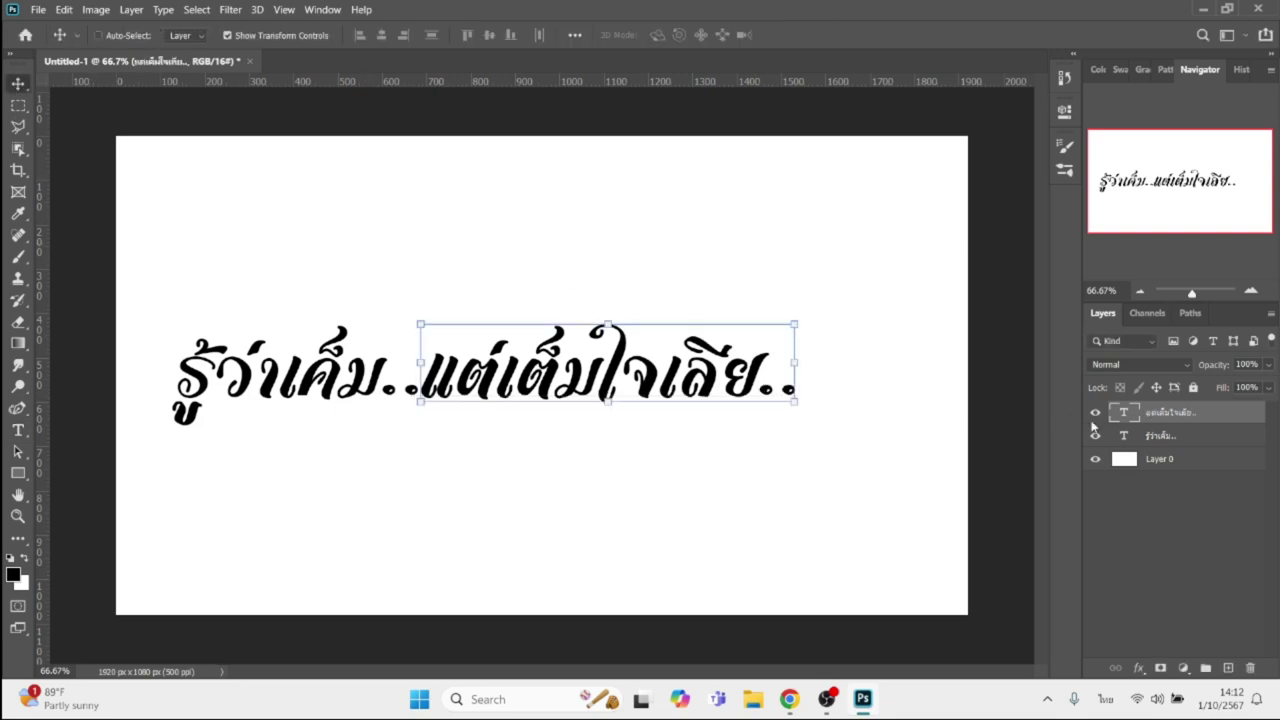
Select both text layers and stretch them wider into one line across the canvas.
click(1165, 441)
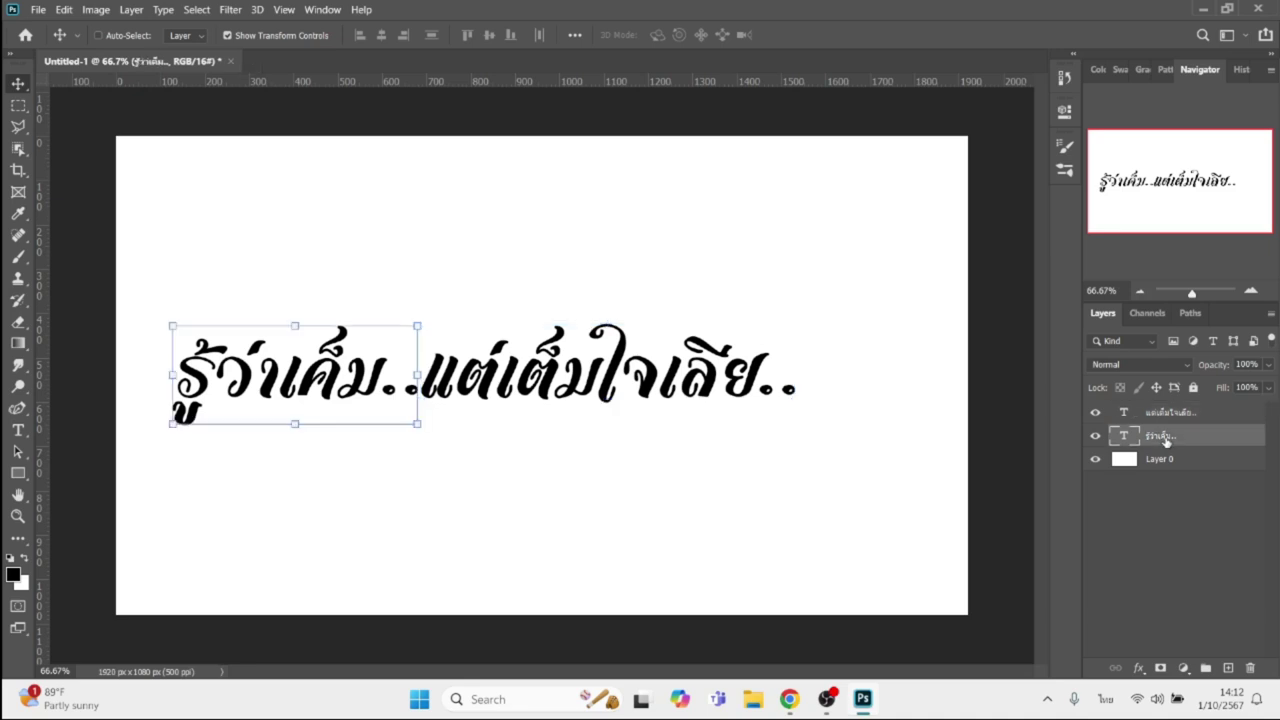
shift+click(1177, 421)
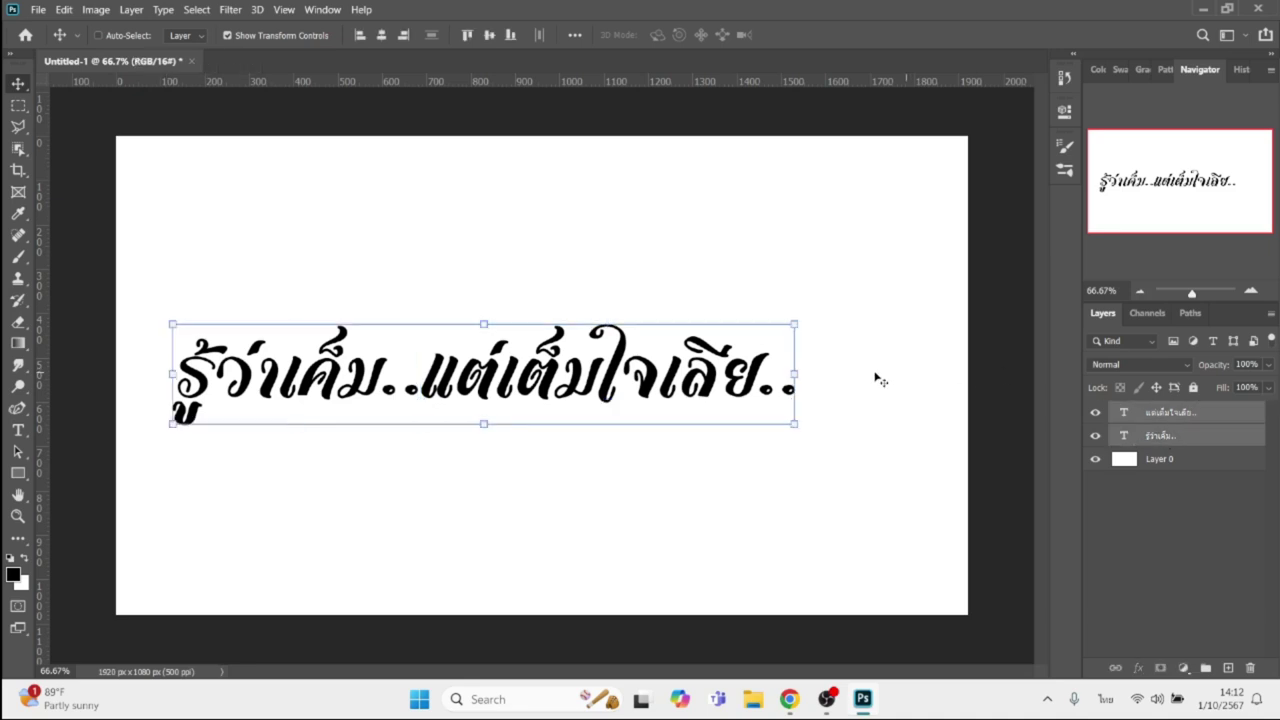
drag(797, 375, 864, 378)
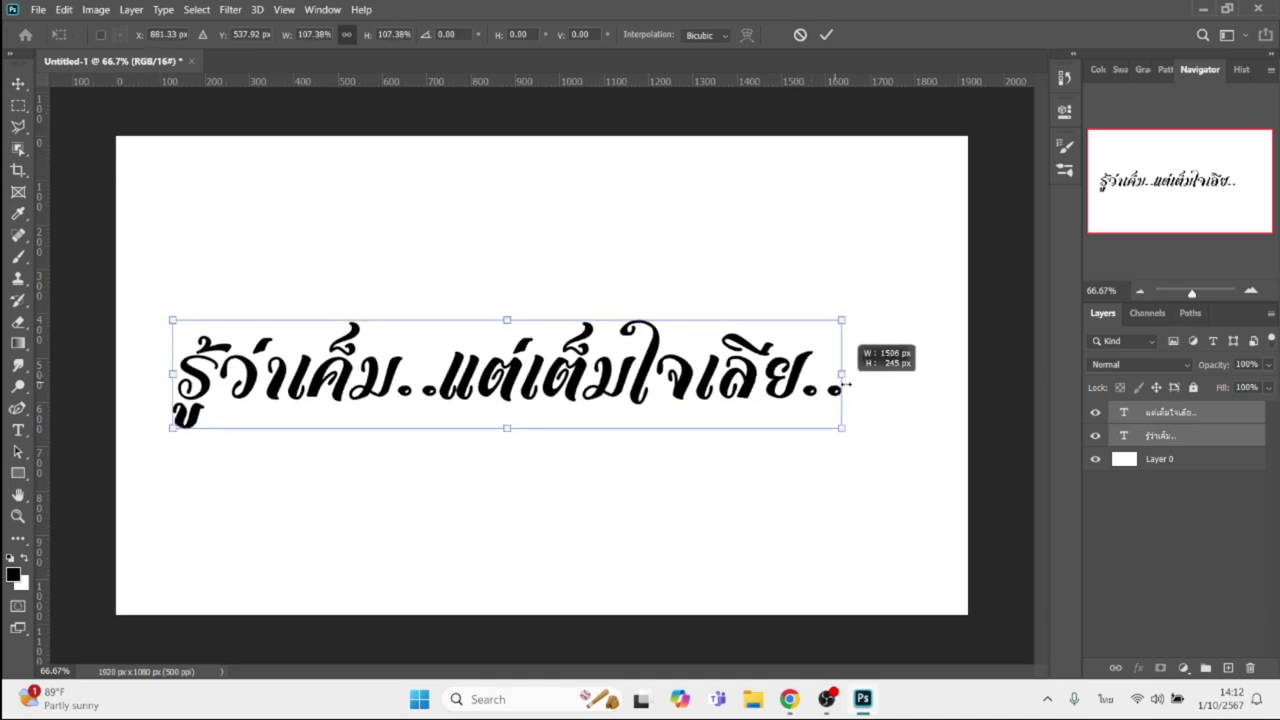
key(Return)
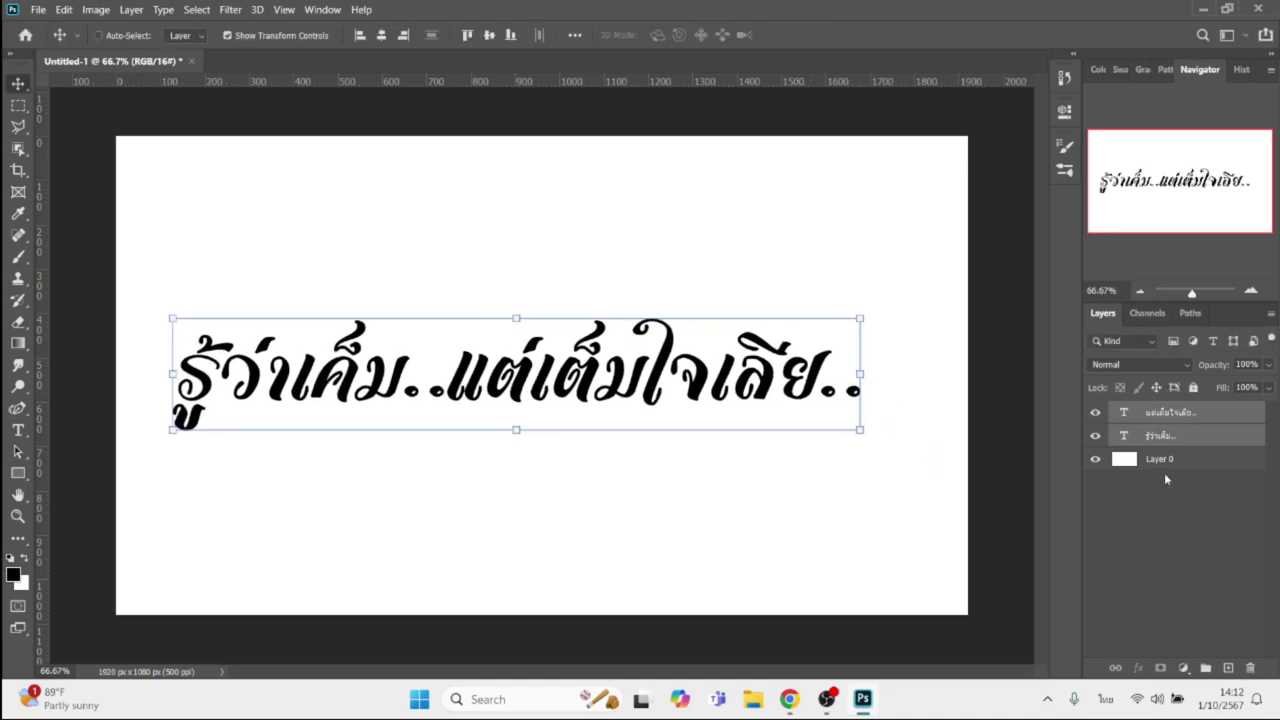
click(1173, 444)
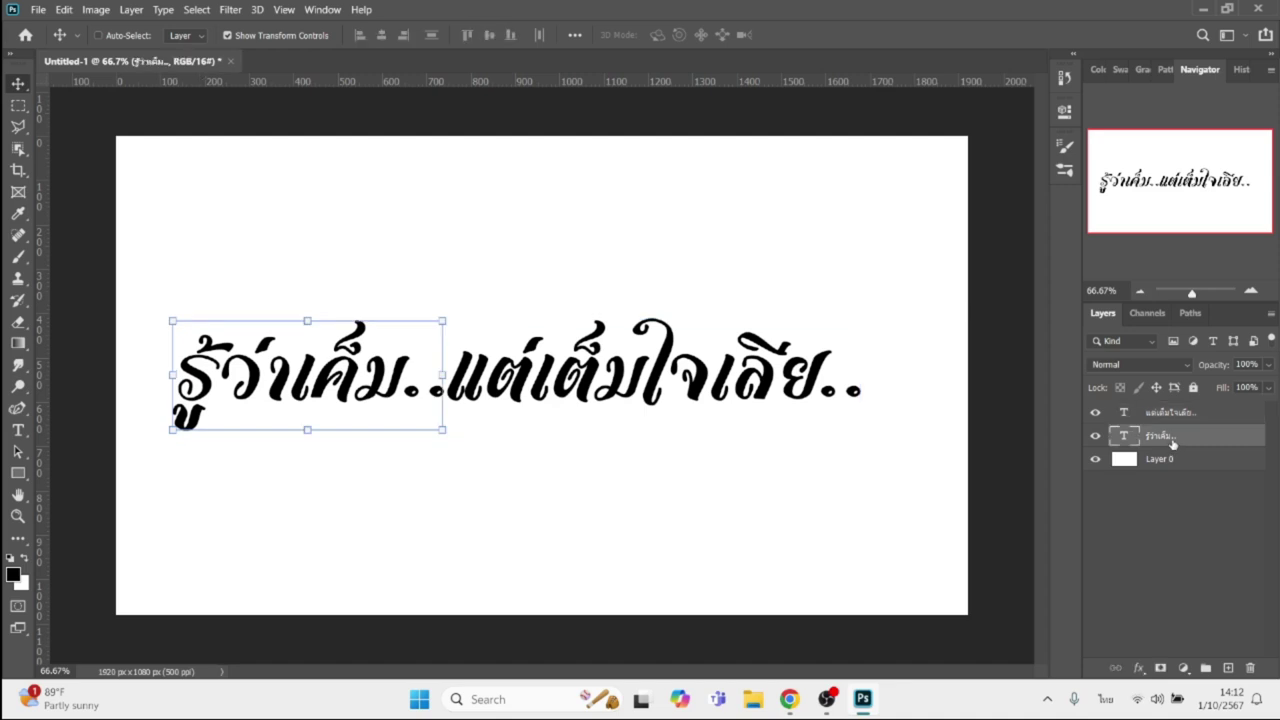
In Layer Style, turn off Inner Shadow and add a 10 px outside black Stroke.
click(1137, 668)
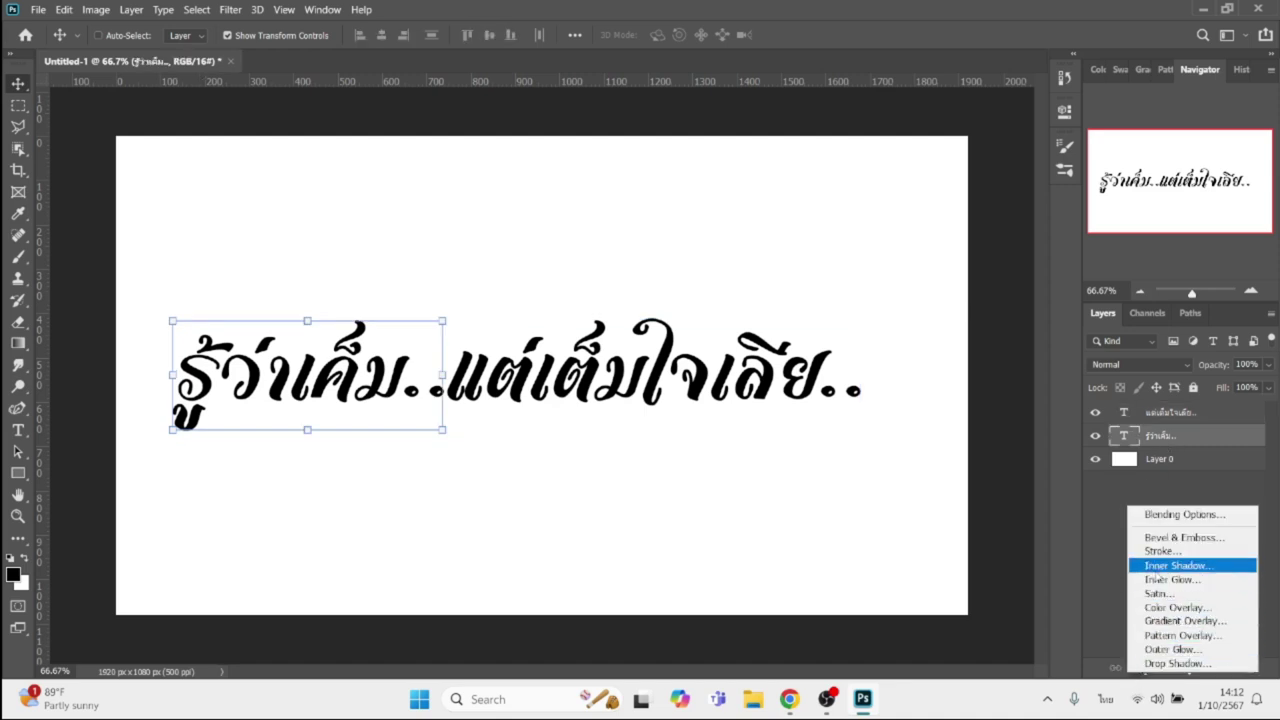
click(1157, 566)
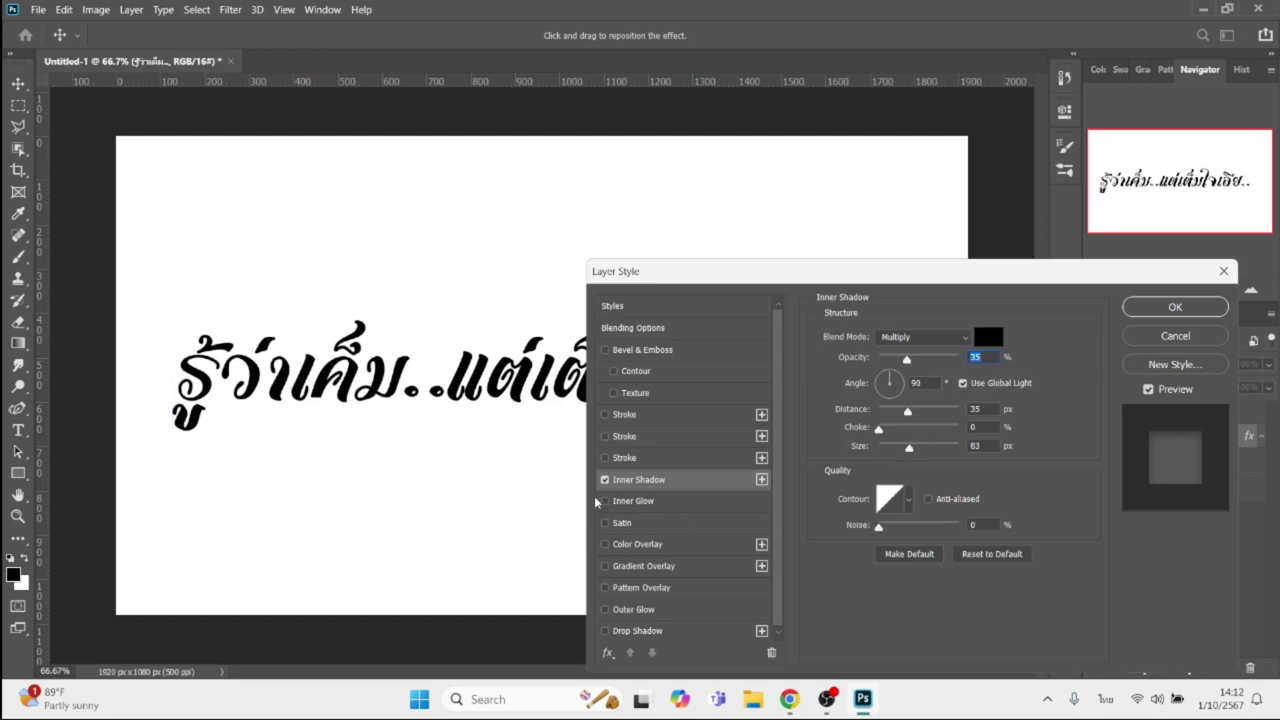
click(604, 480)
click(620, 415)
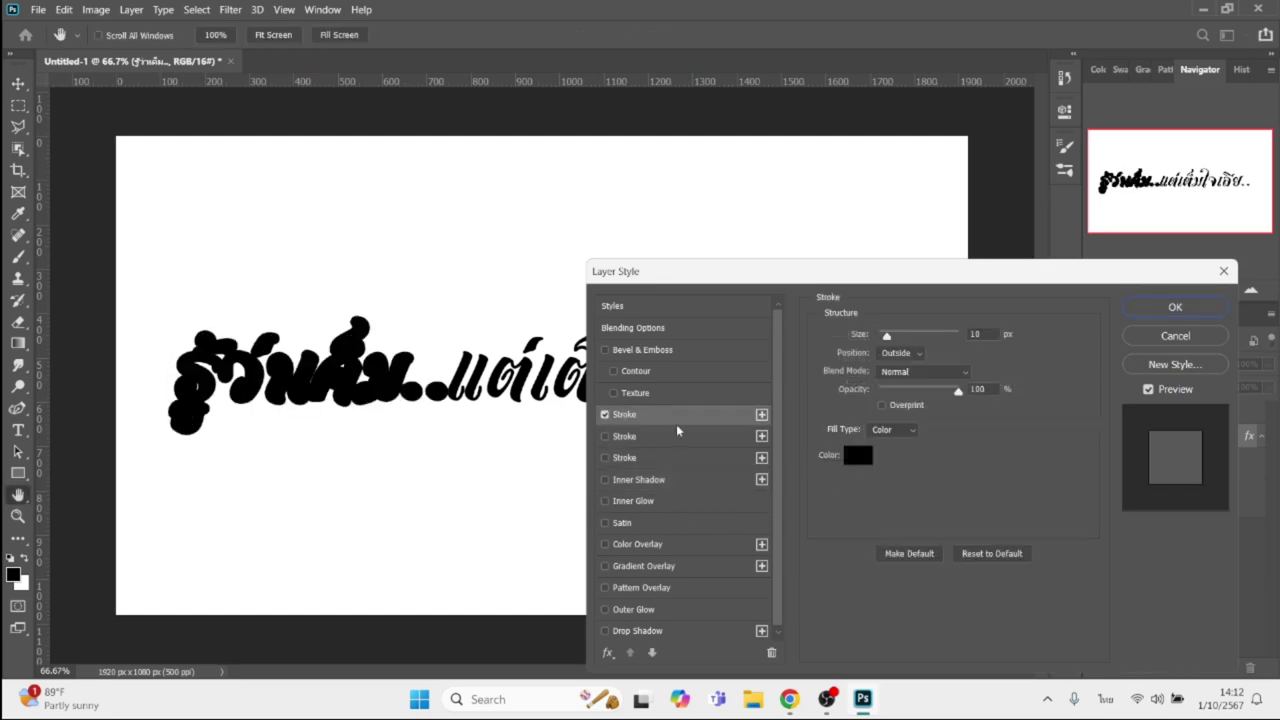
Add a magenta #fc01b8 Color Overlay and close the Layer Style dialog.
click(638, 544)
click(987, 337)
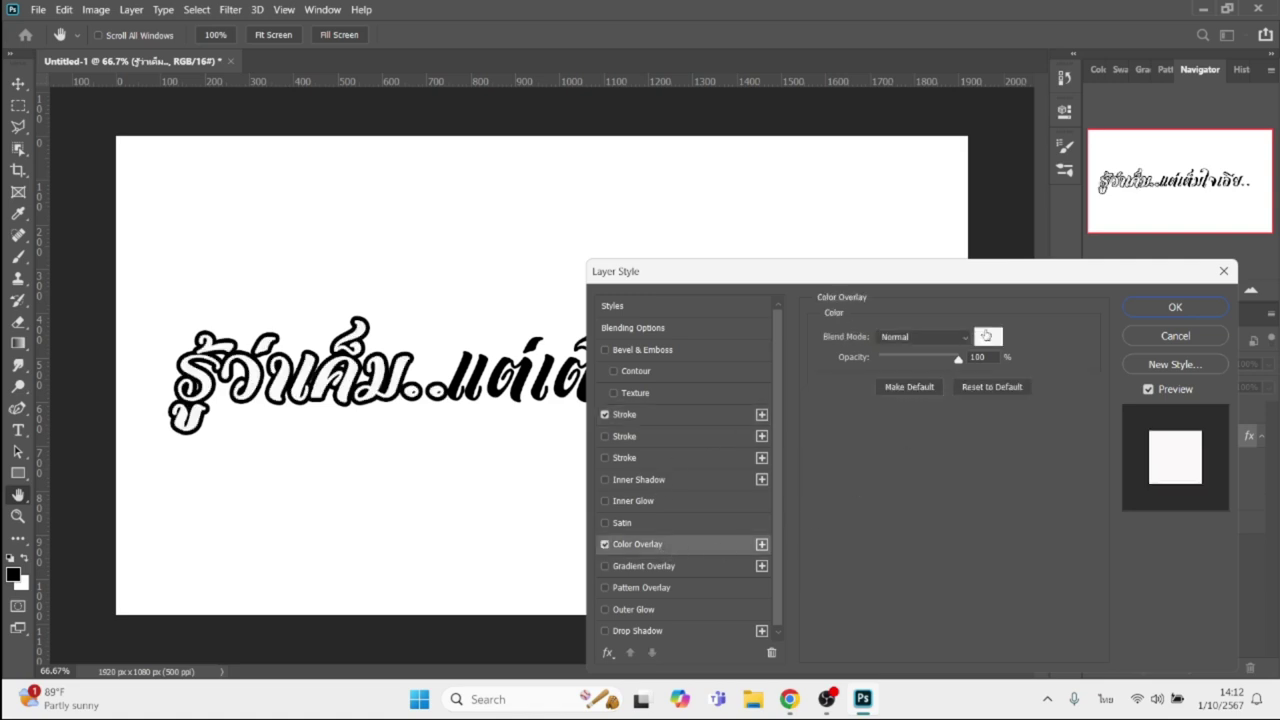
click(1052, 388)
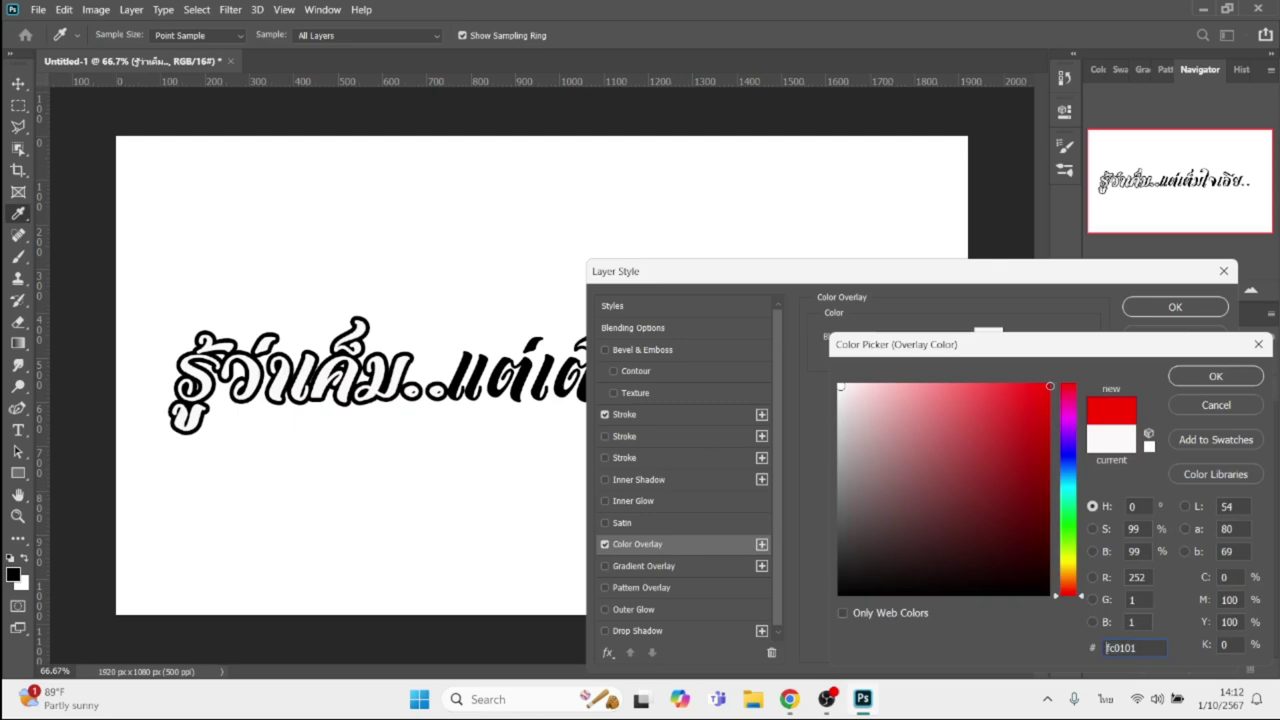
click(1071, 404)
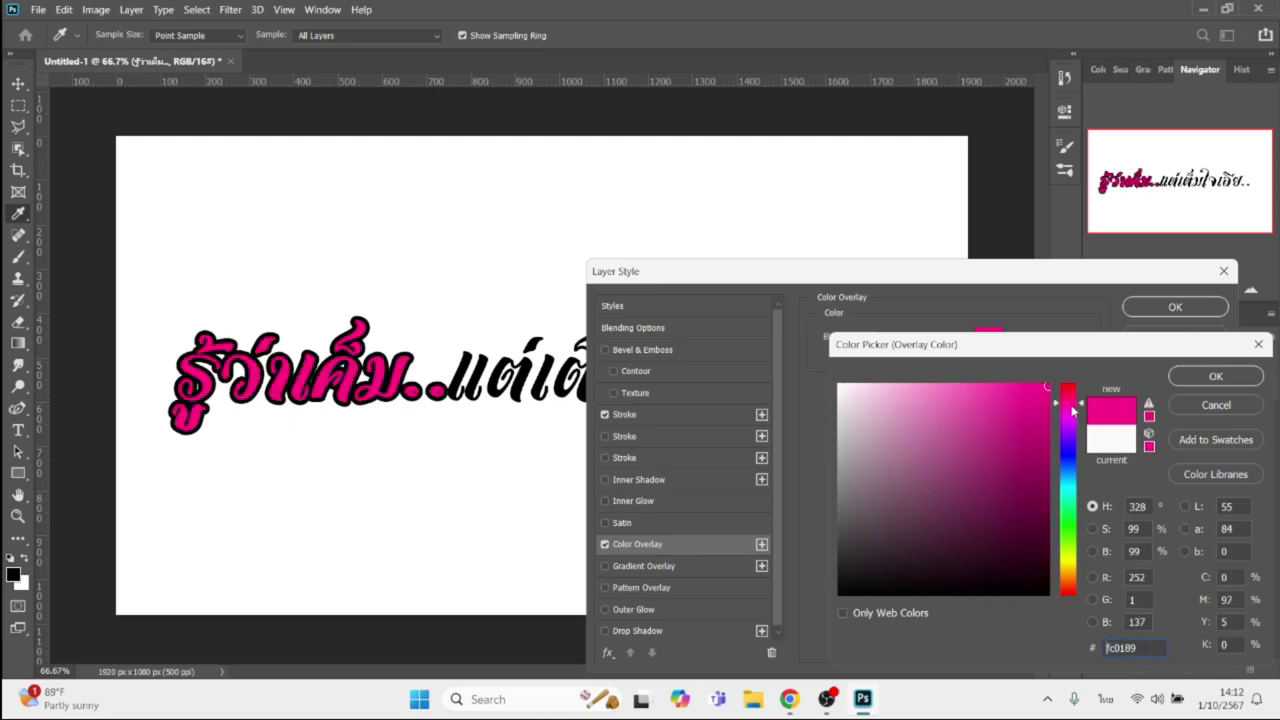
click(1073, 409)
key(Return)
key(Return)
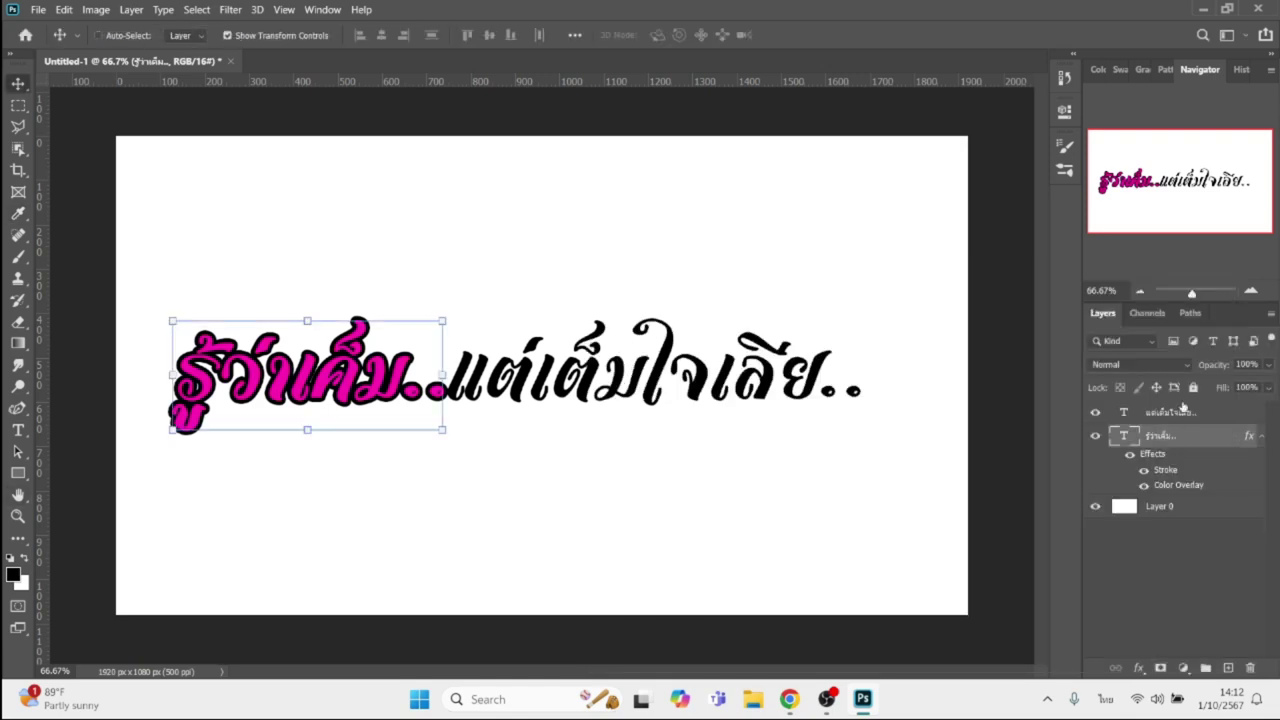
Give the second phrase's layer a black Stroke and a Color Overlay.
click(1180, 413)
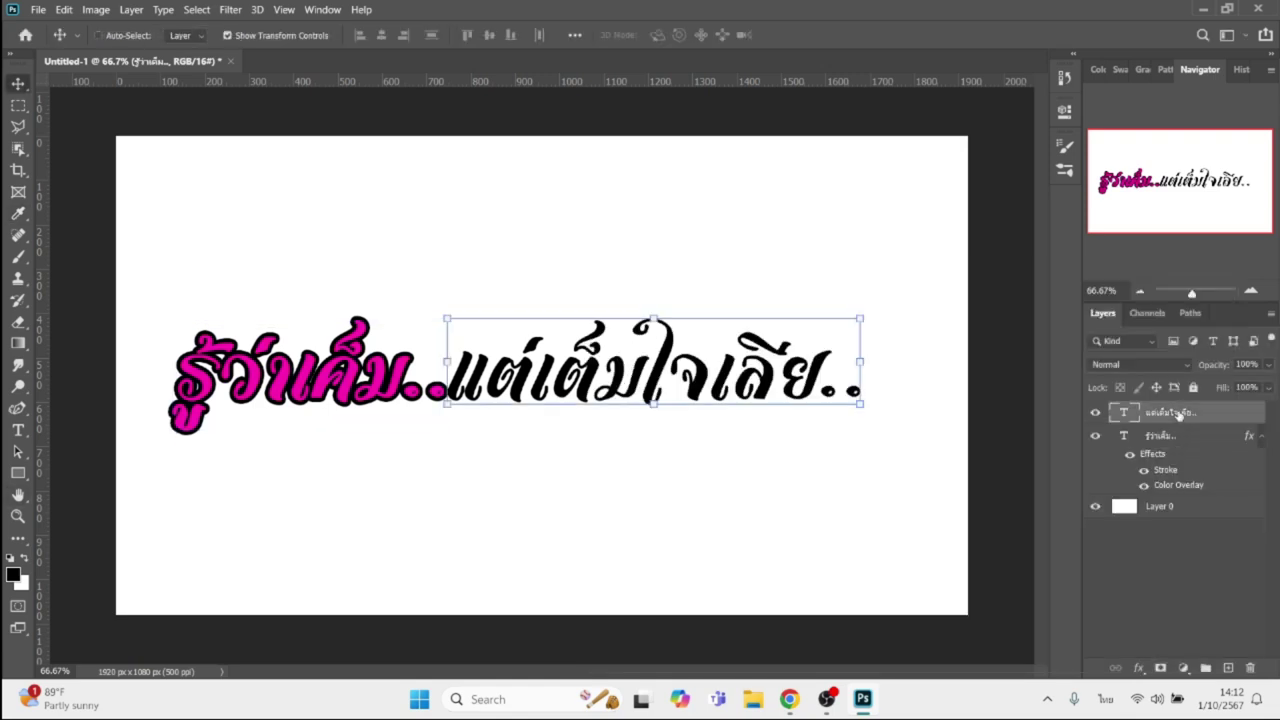
click(1138, 667)
click(1159, 537)
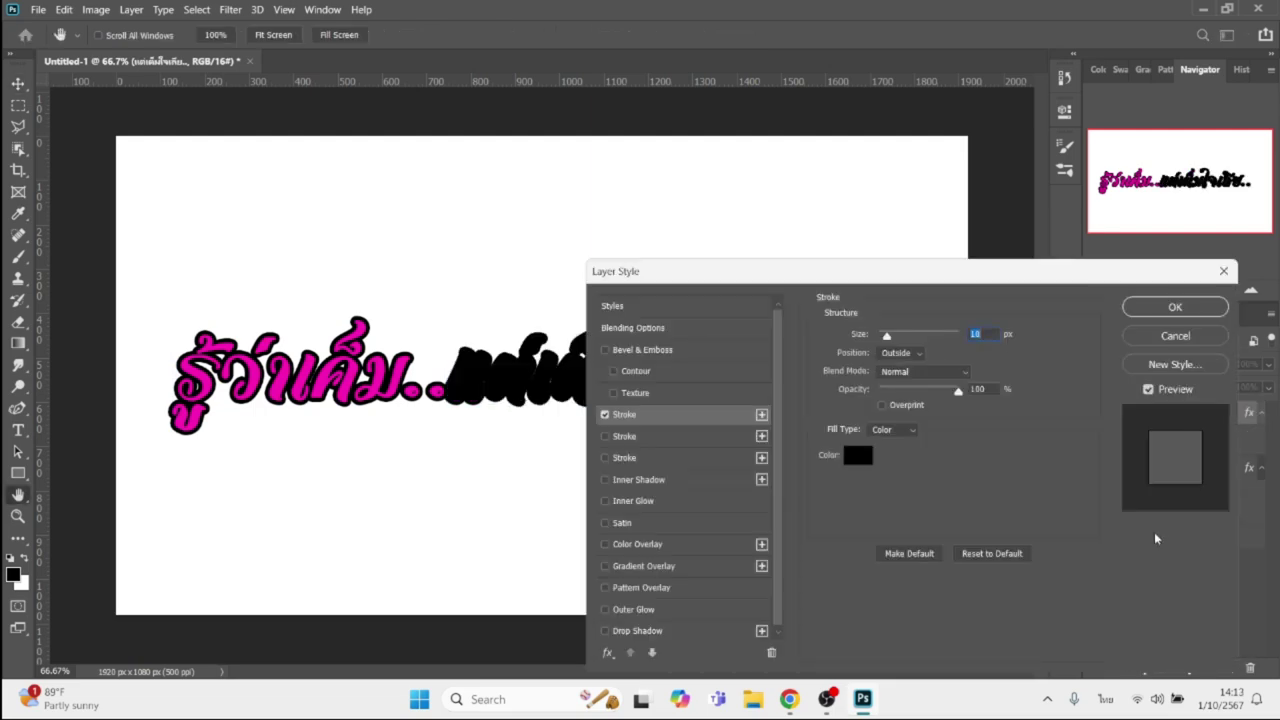
click(640, 544)
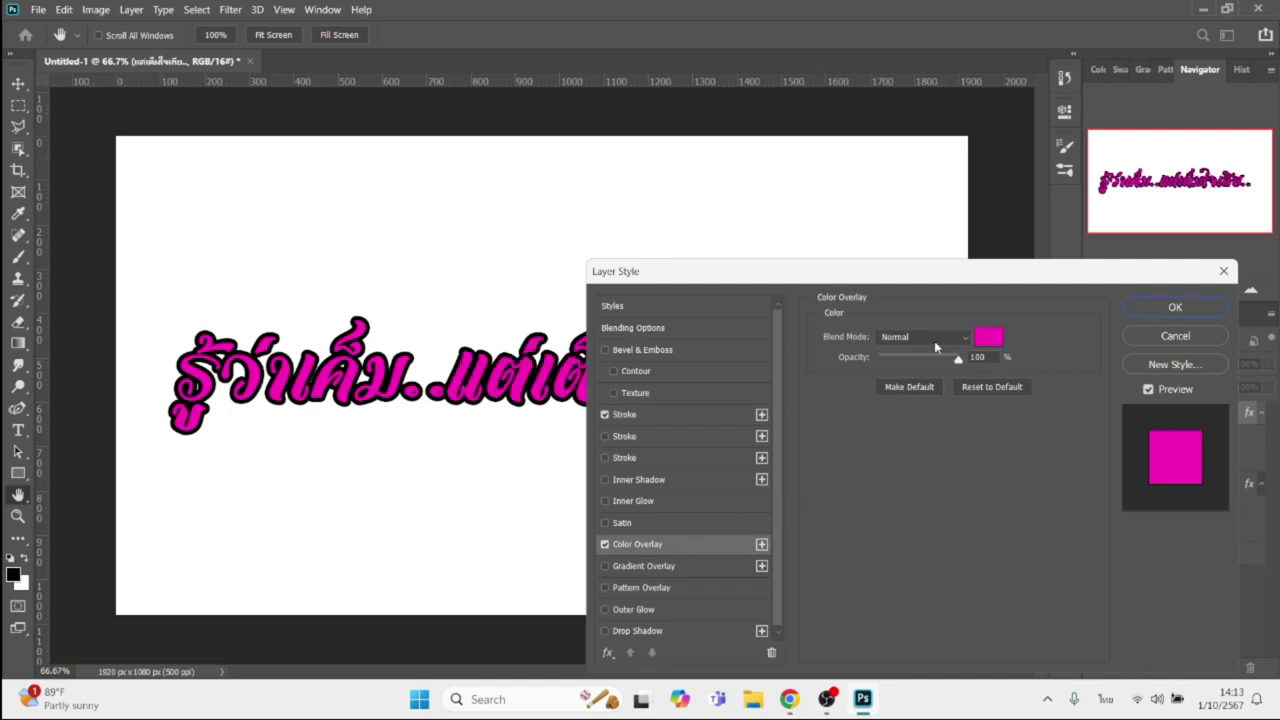
Set the second phrase's overlay colour to yellow #edfc01 and close the dialog.
click(988, 334)
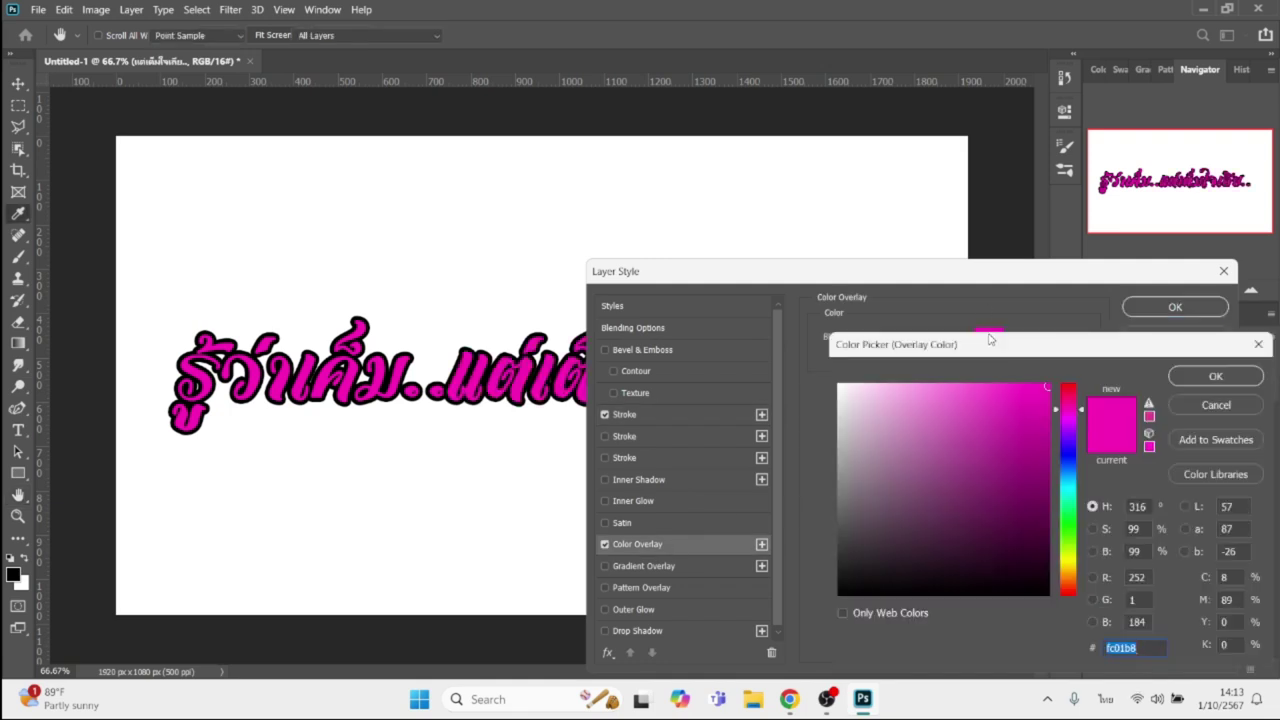
click(1070, 465)
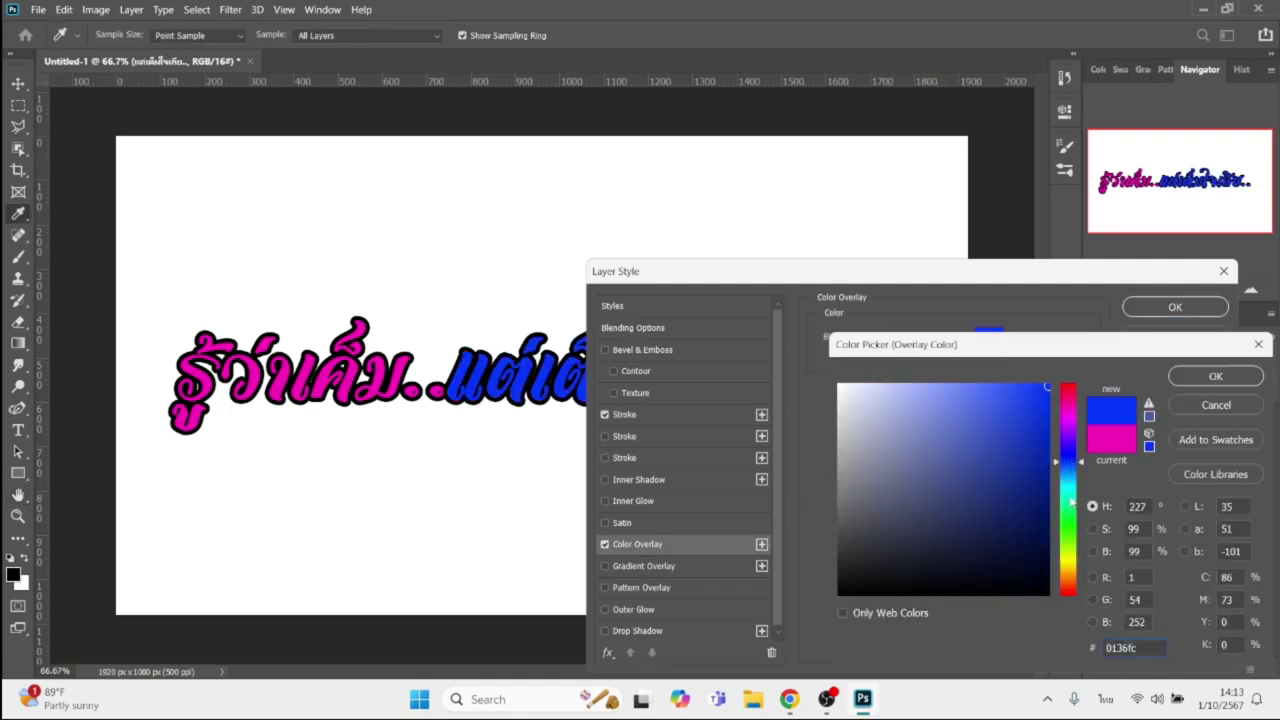
click(1071, 500)
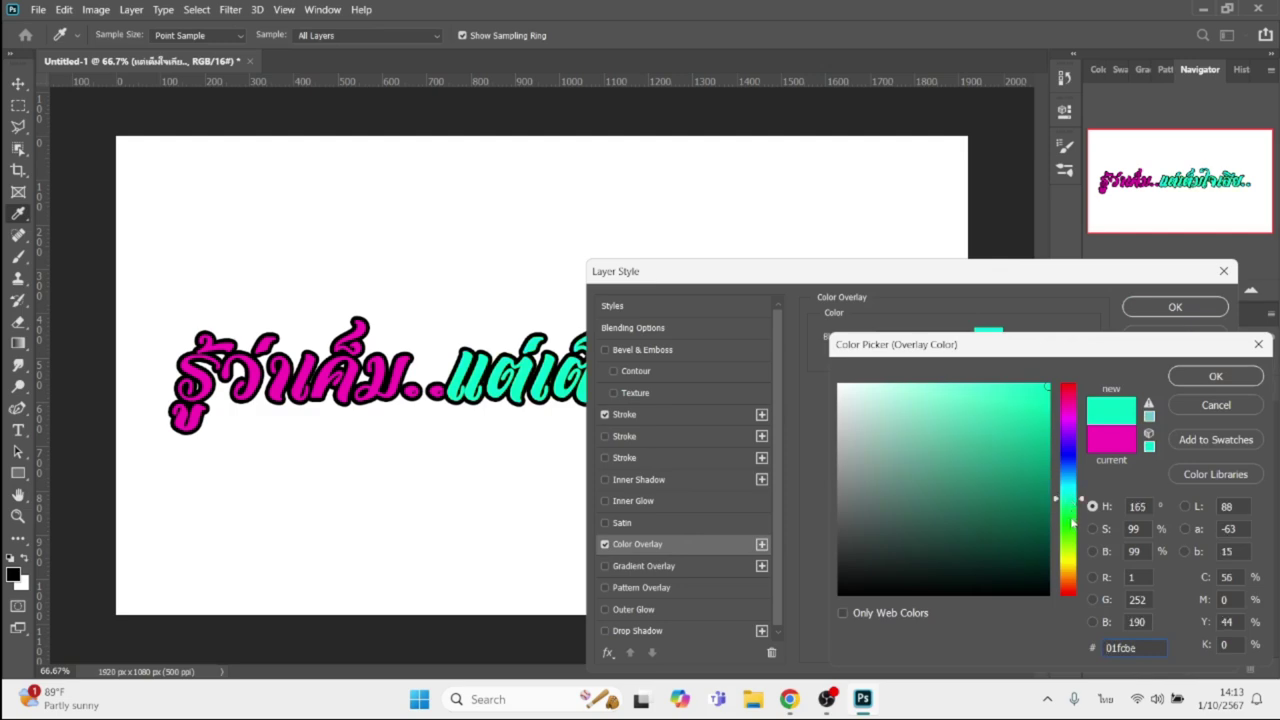
drag(1073, 523, 1075, 560)
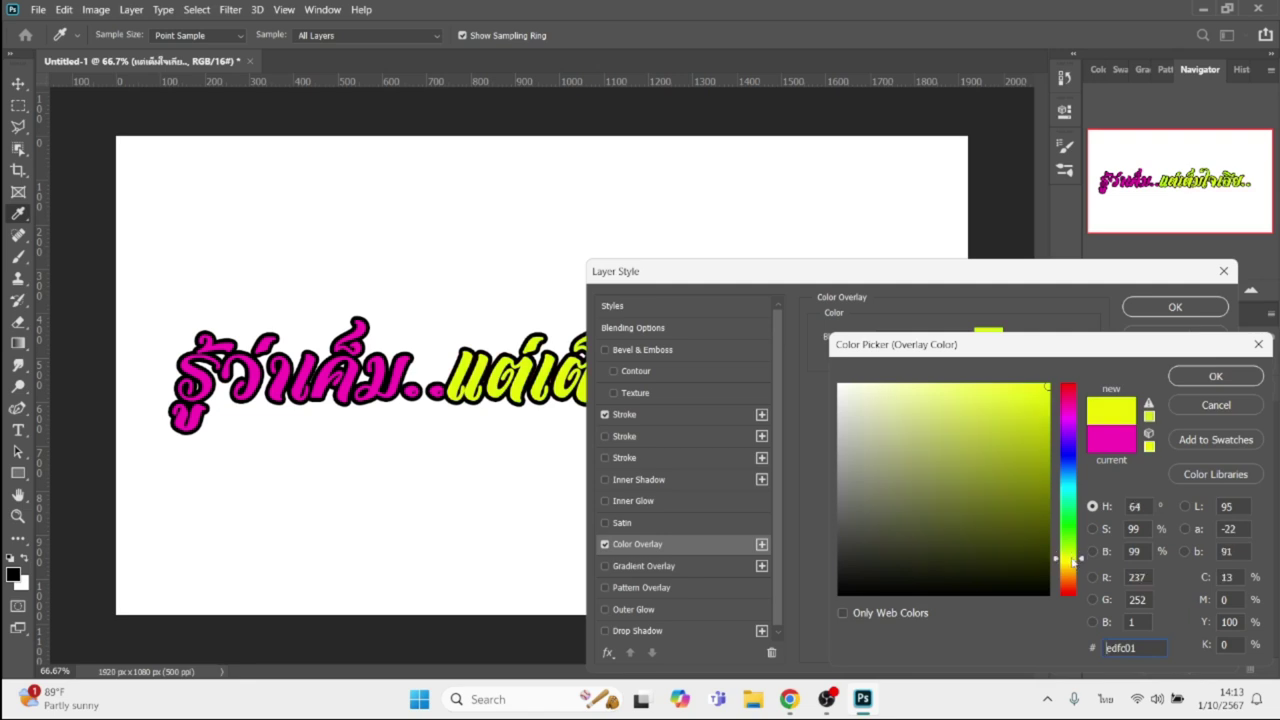
key(Return)
key(Return)
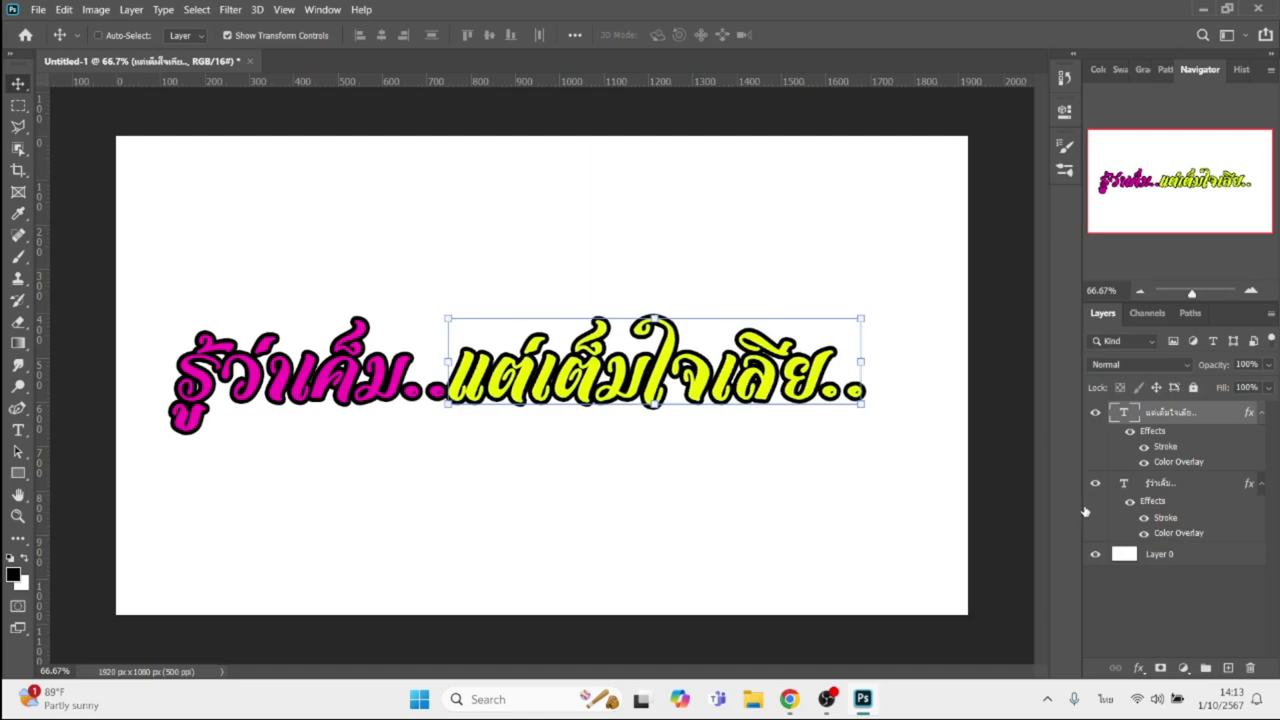
Nudge the yellow phrase right, duplicate both text layers, and shift the copies down twice.
key(Right)
key(Right)
key(Right)
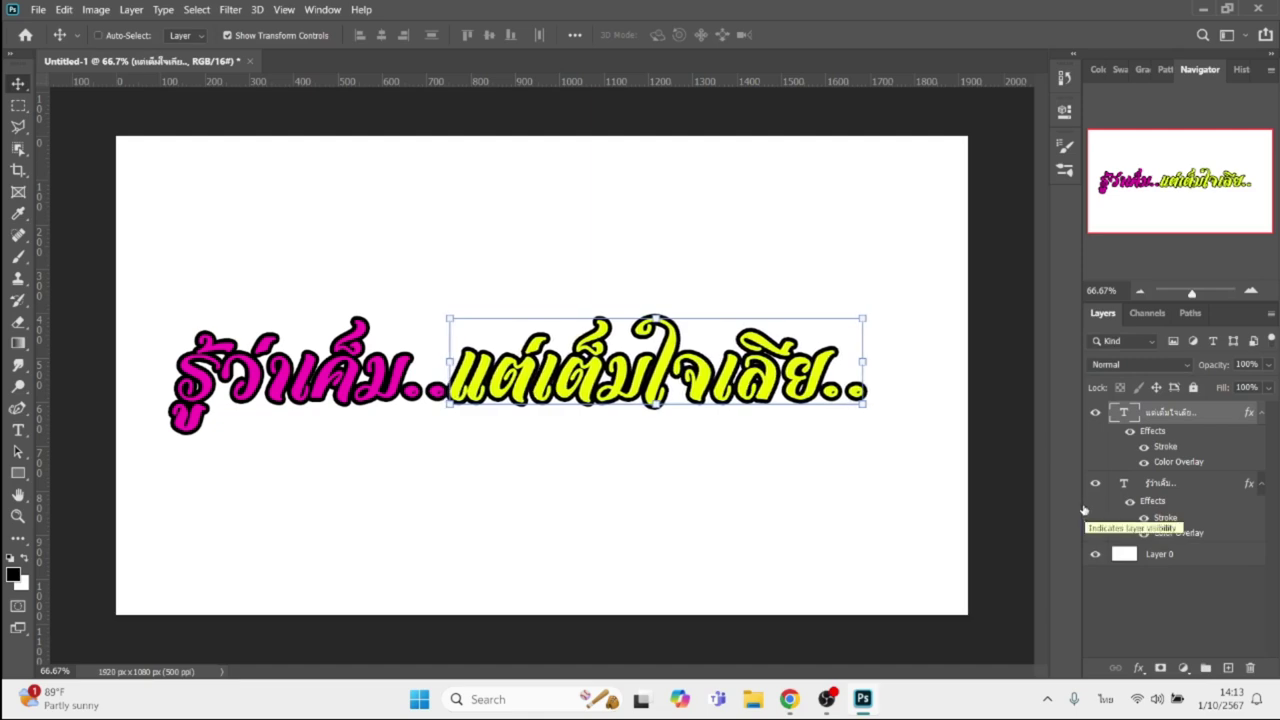
shift+click(1172, 485)
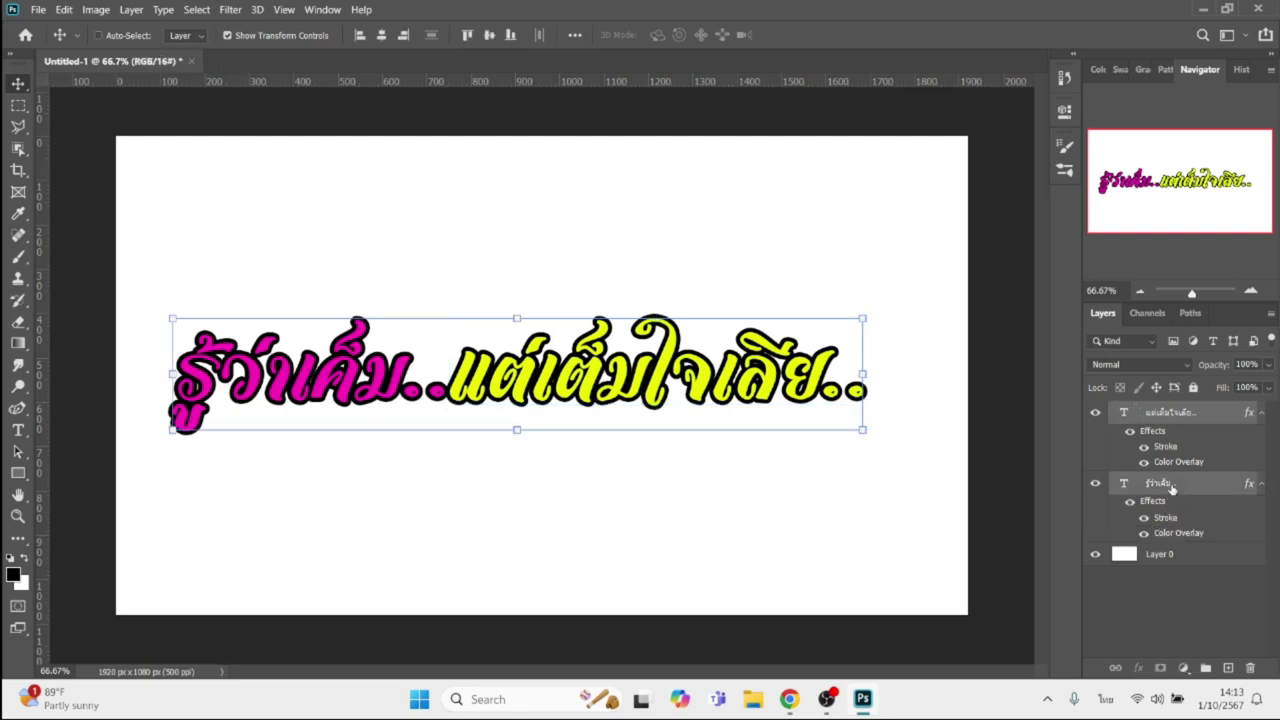
key(ctrl)
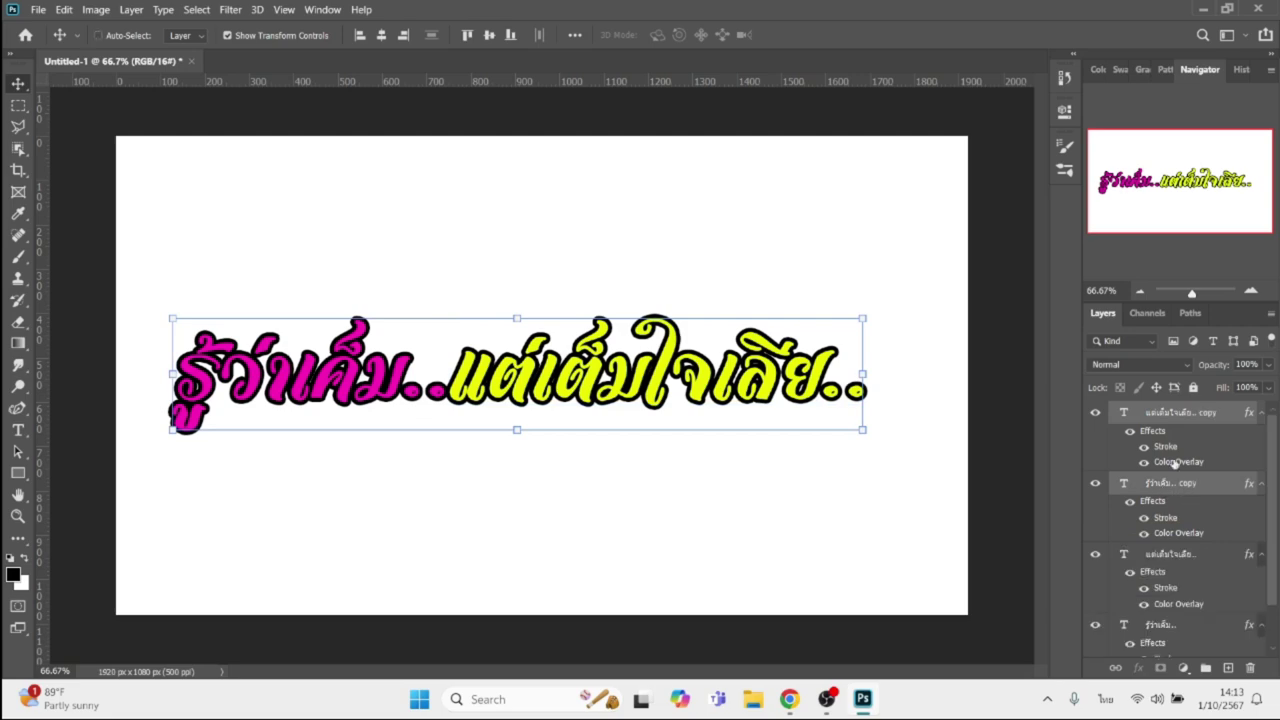
drag(1163, 488, 1228, 667)
scroll(1166, 600, down, 1)
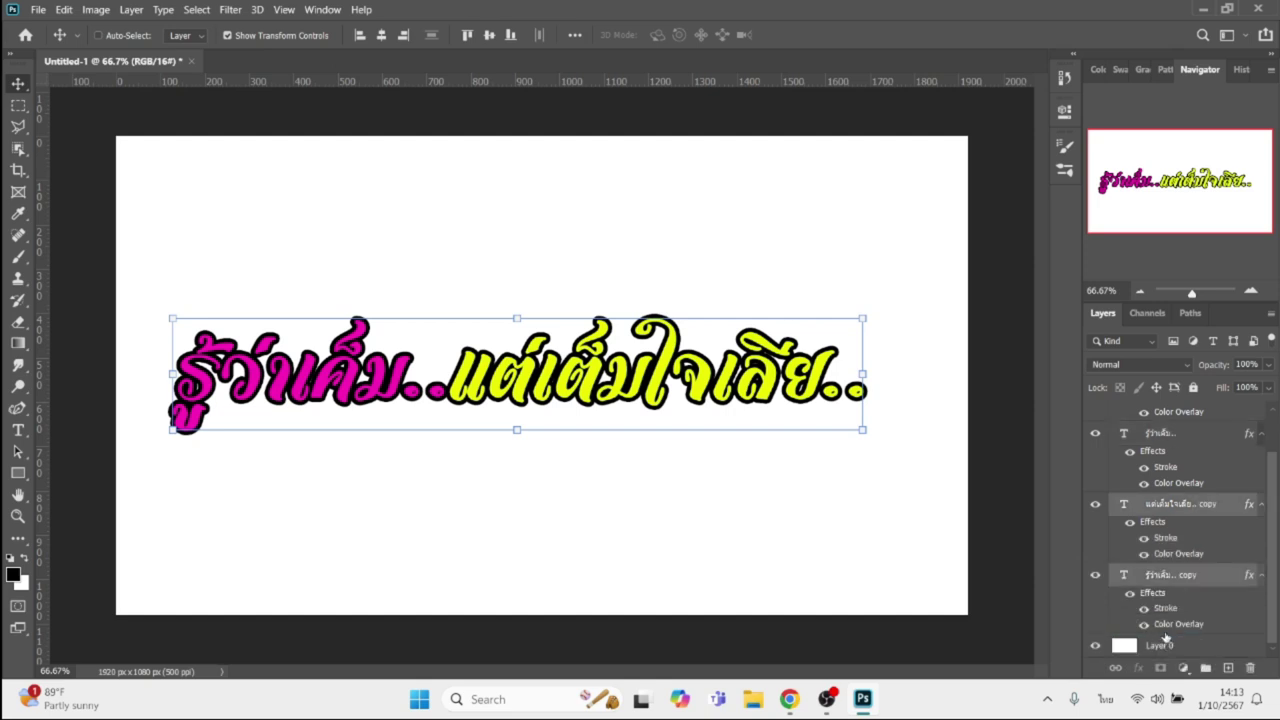
key(Down)
key(Down)
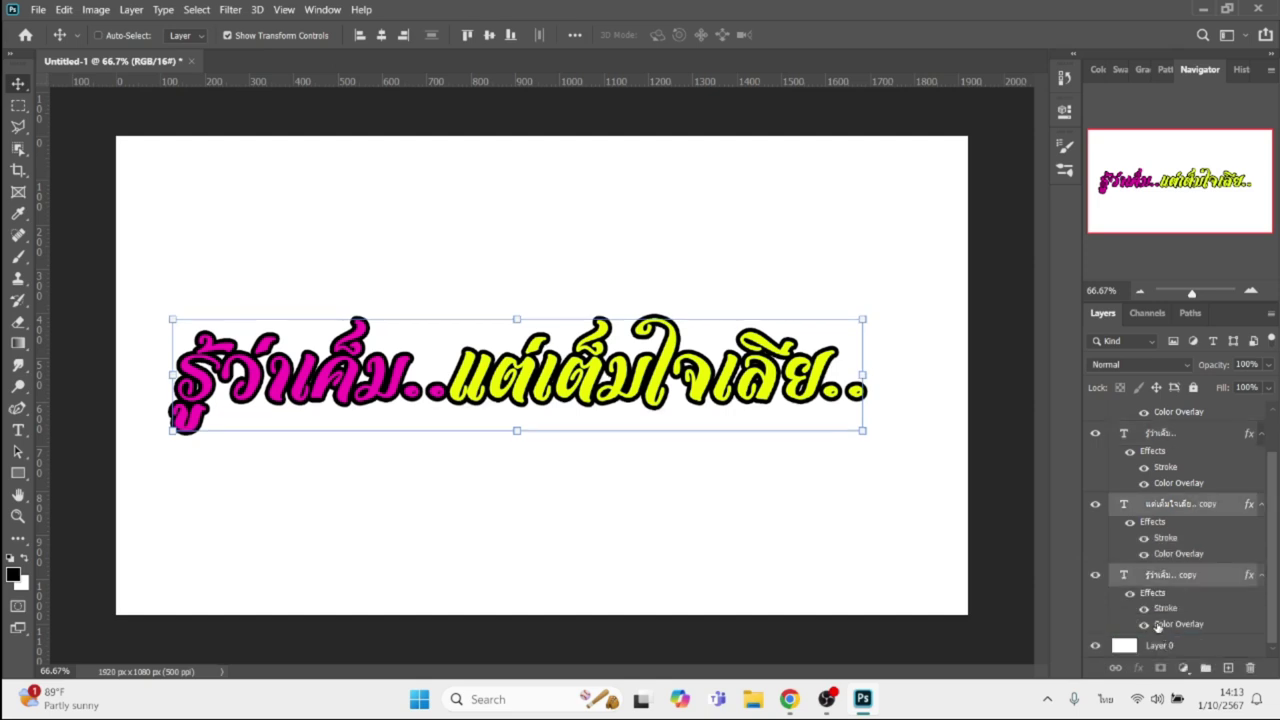
key(Down)
key(Down)
key(Down)
key(Down)
key(Down)
key(Down)
Nudge the copies left twice and hide their colour overlays, leaving black shadows.
key(Left)
key(Left)
key(Left)
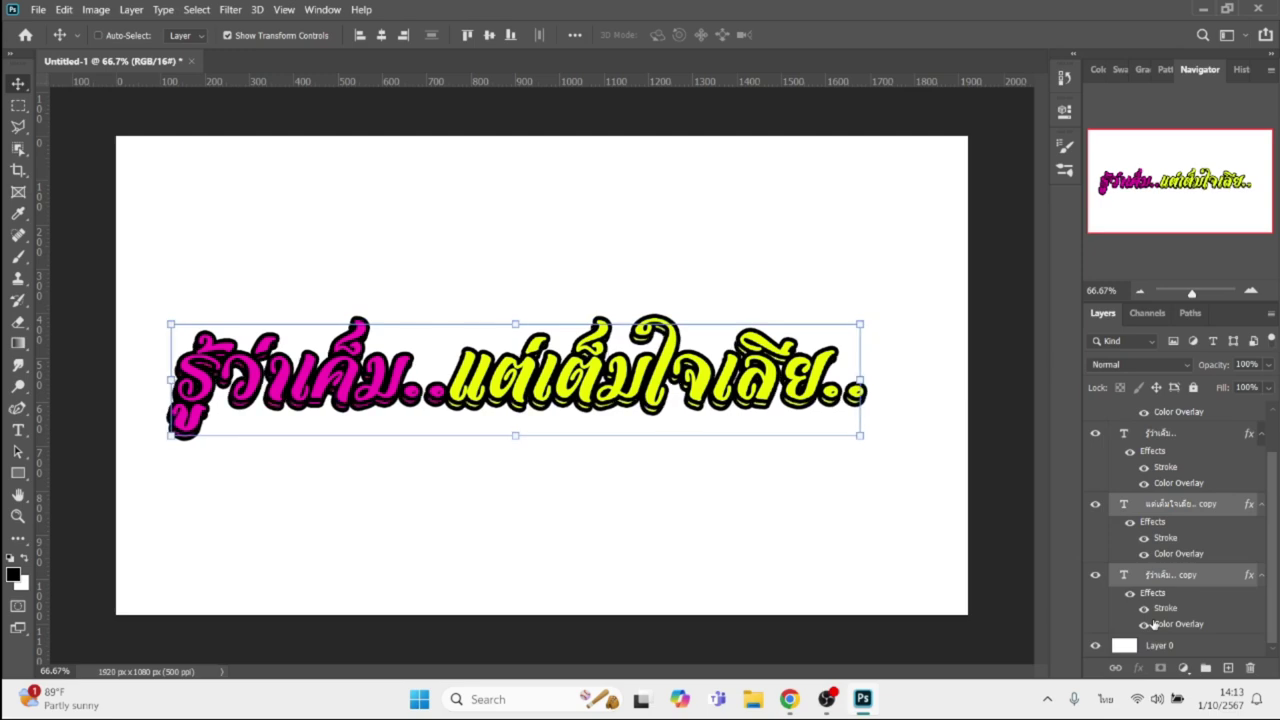
key(Left)
key(Left)
key(Left)
click(1144, 624)
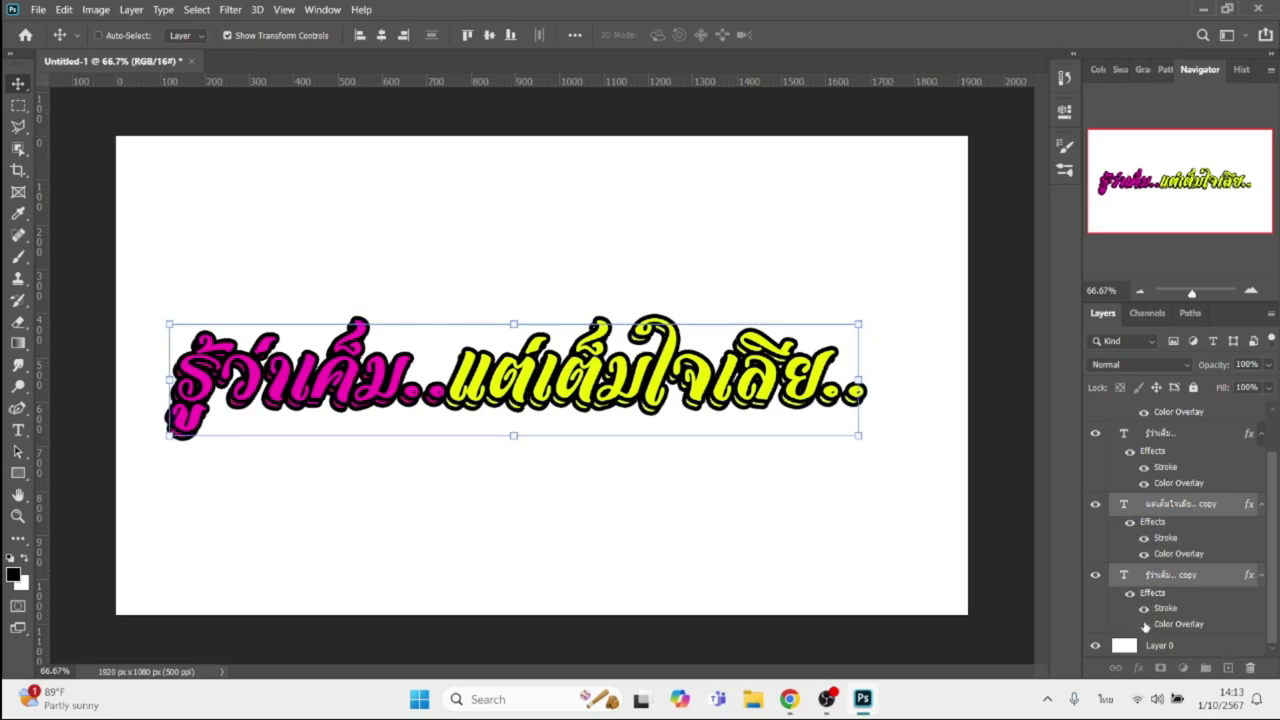
click(1144, 554)
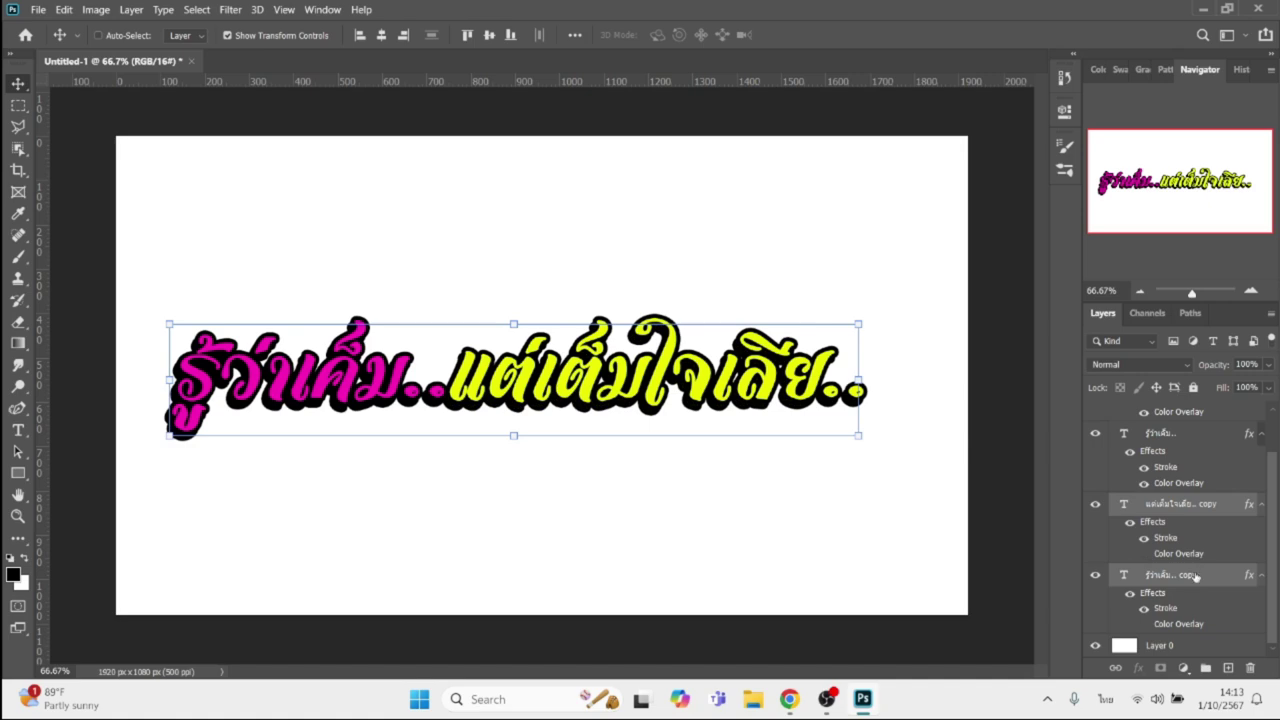
Select all four text layers and group them into Group 1.
scroll(1188, 569, up, 2)
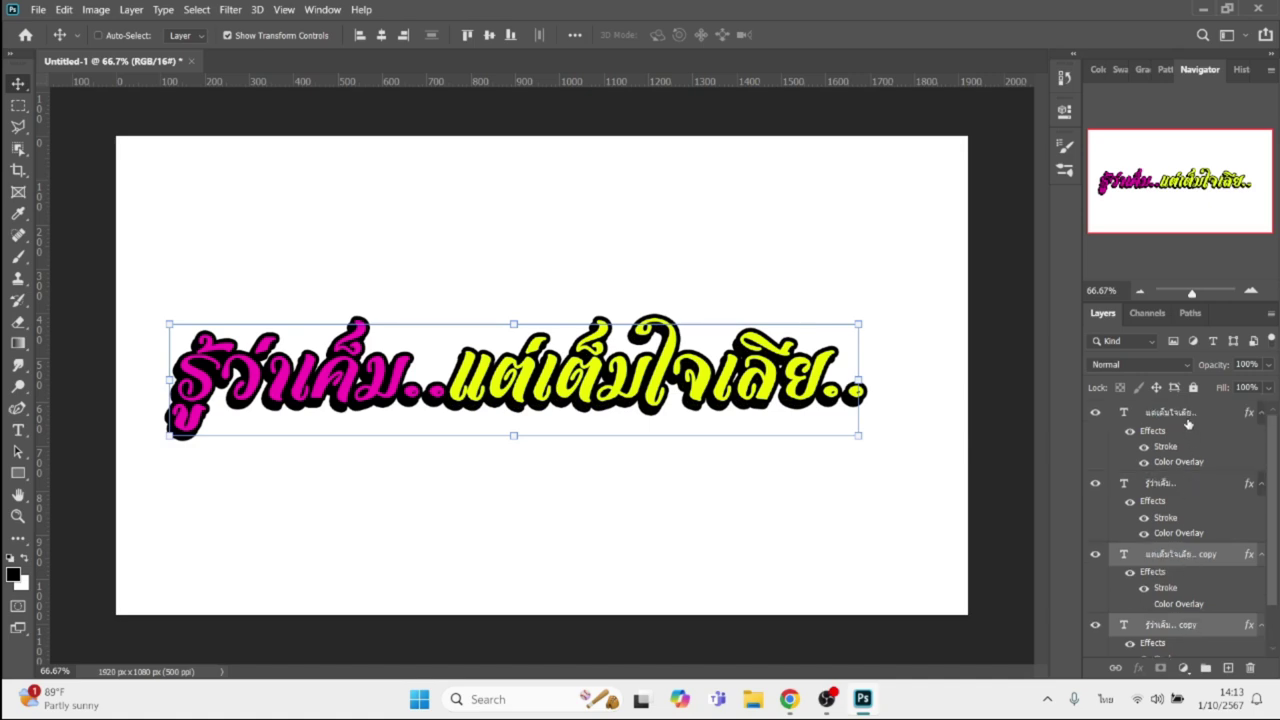
shift+click(1188, 424)
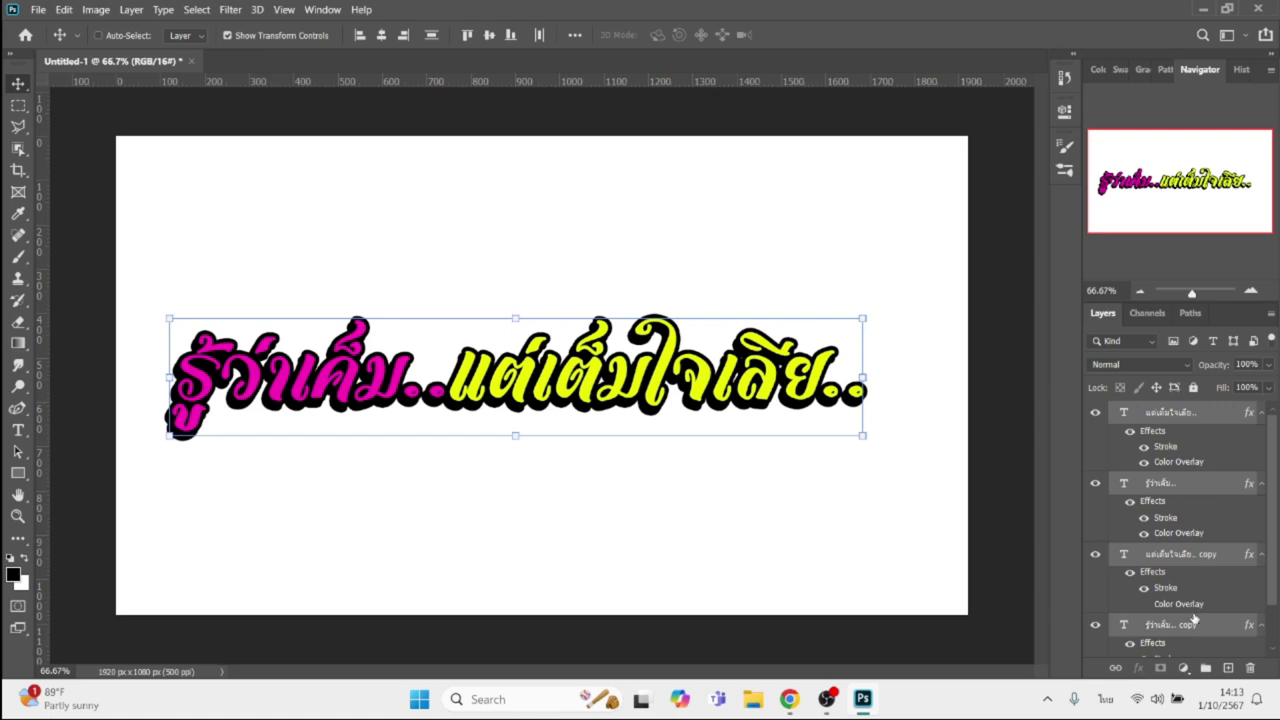
scroll(1195, 620, down, 1)
click(1206, 668)
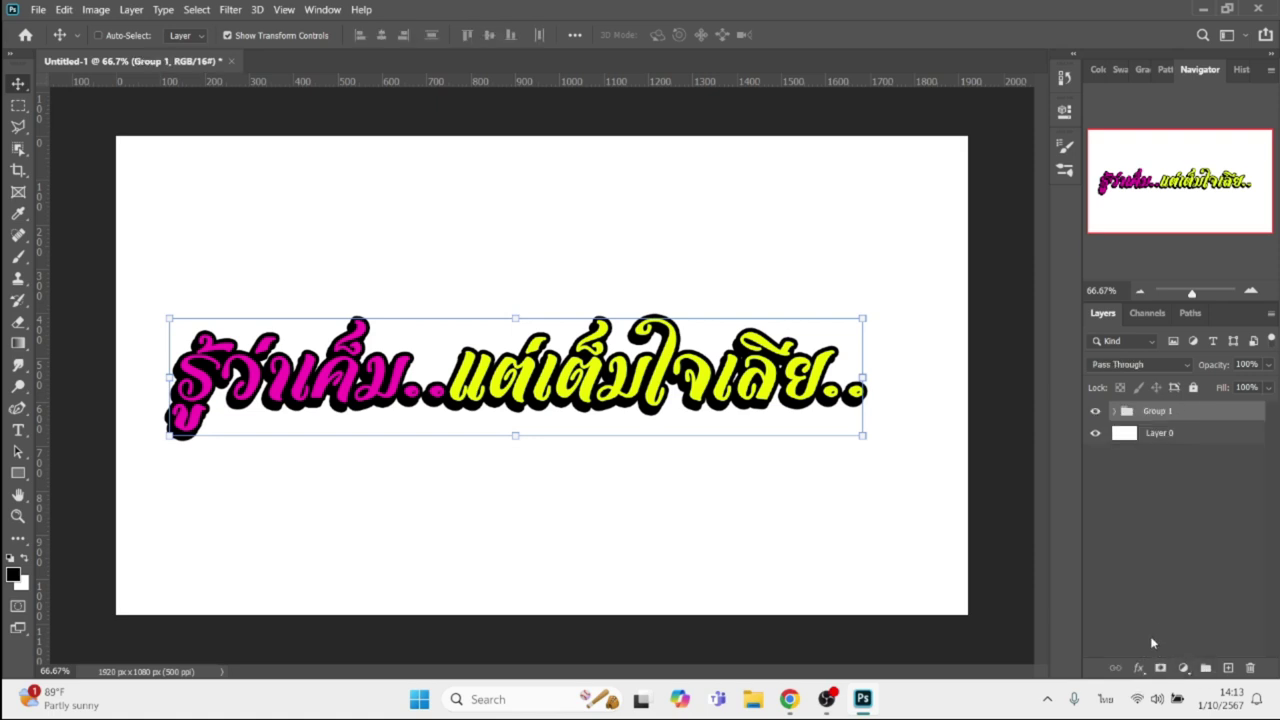
Give Group 1 Stroke effects of 10 px, 20 px white and 30 px black.
click(1140, 667)
click(1166, 541)
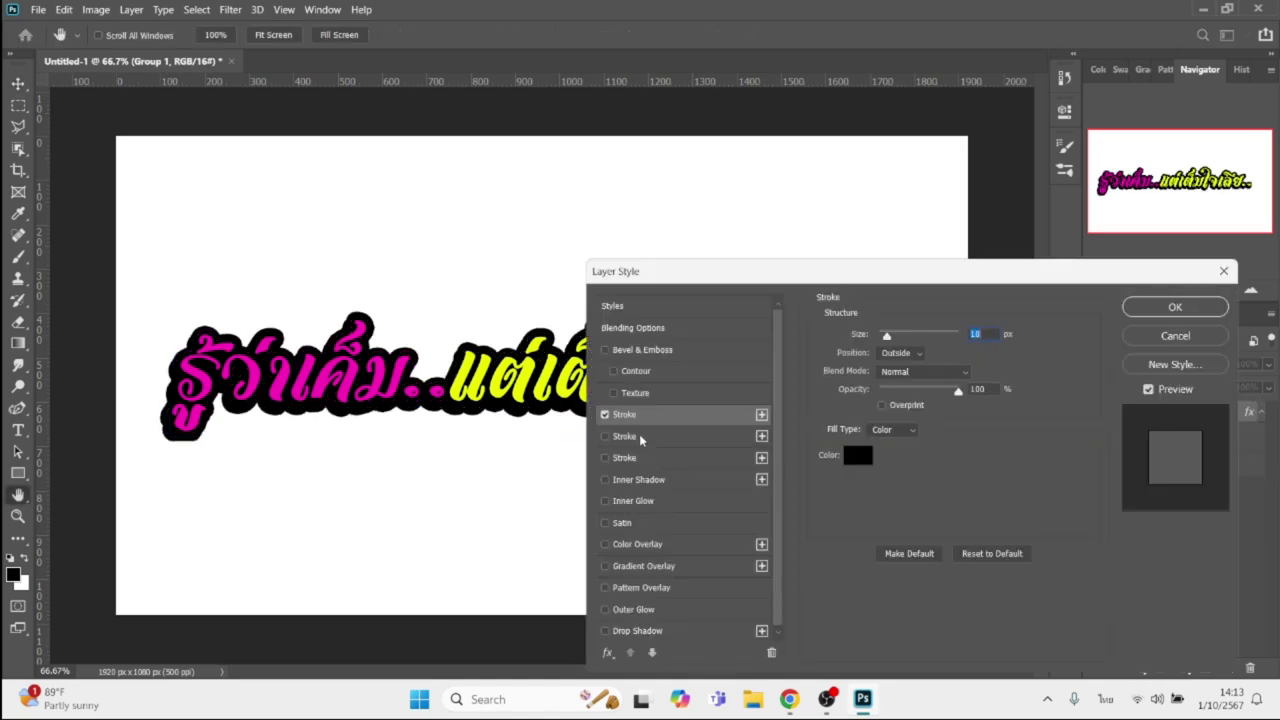
click(638, 437)
click(639, 458)
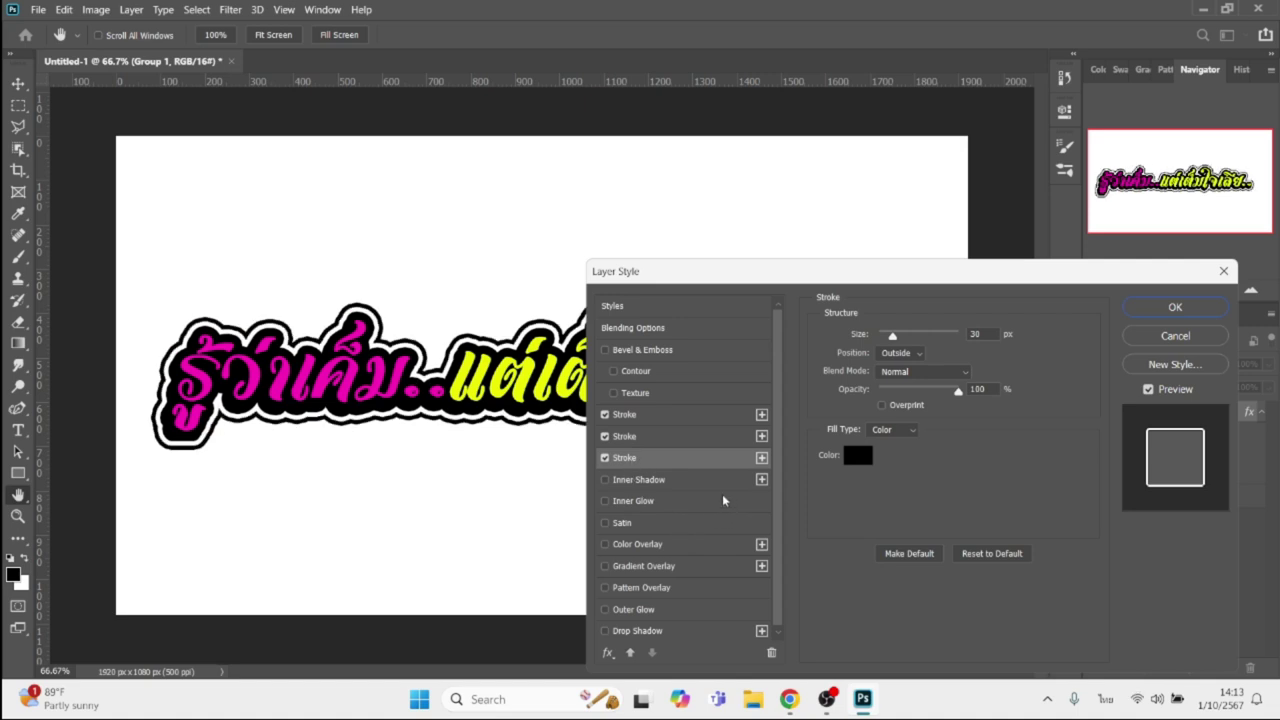
click(665, 420)
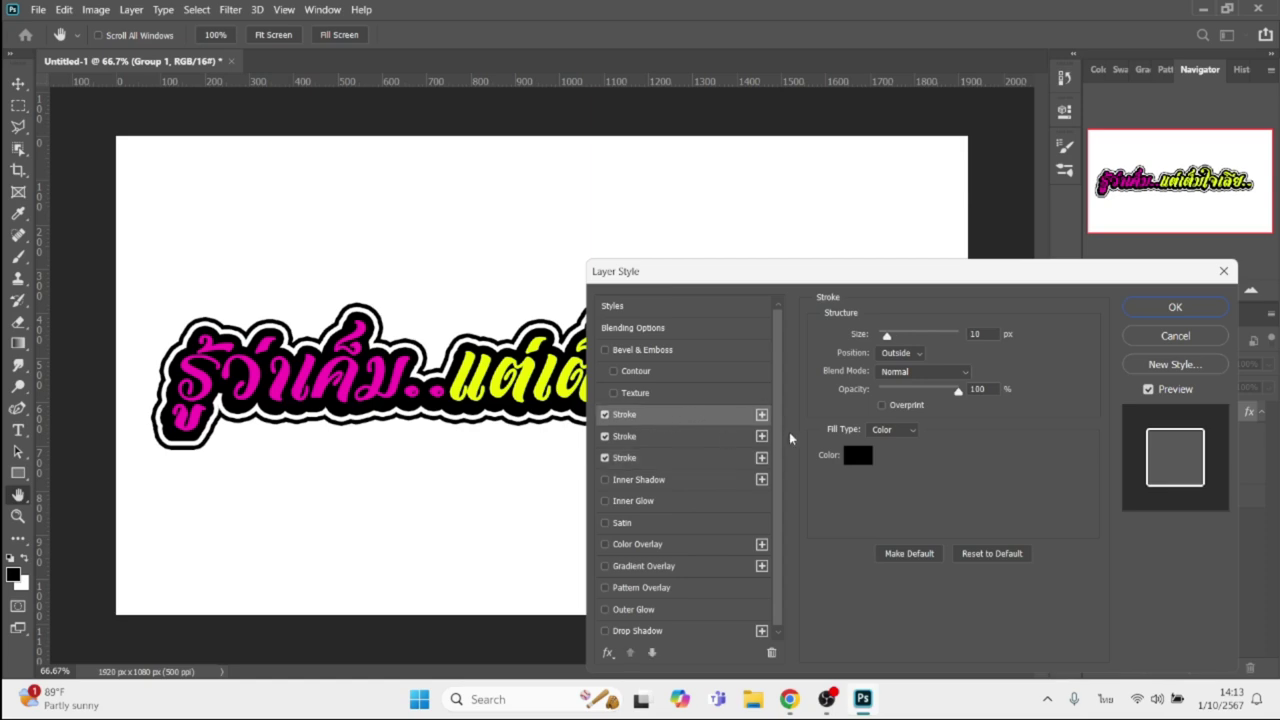
click(857, 459)
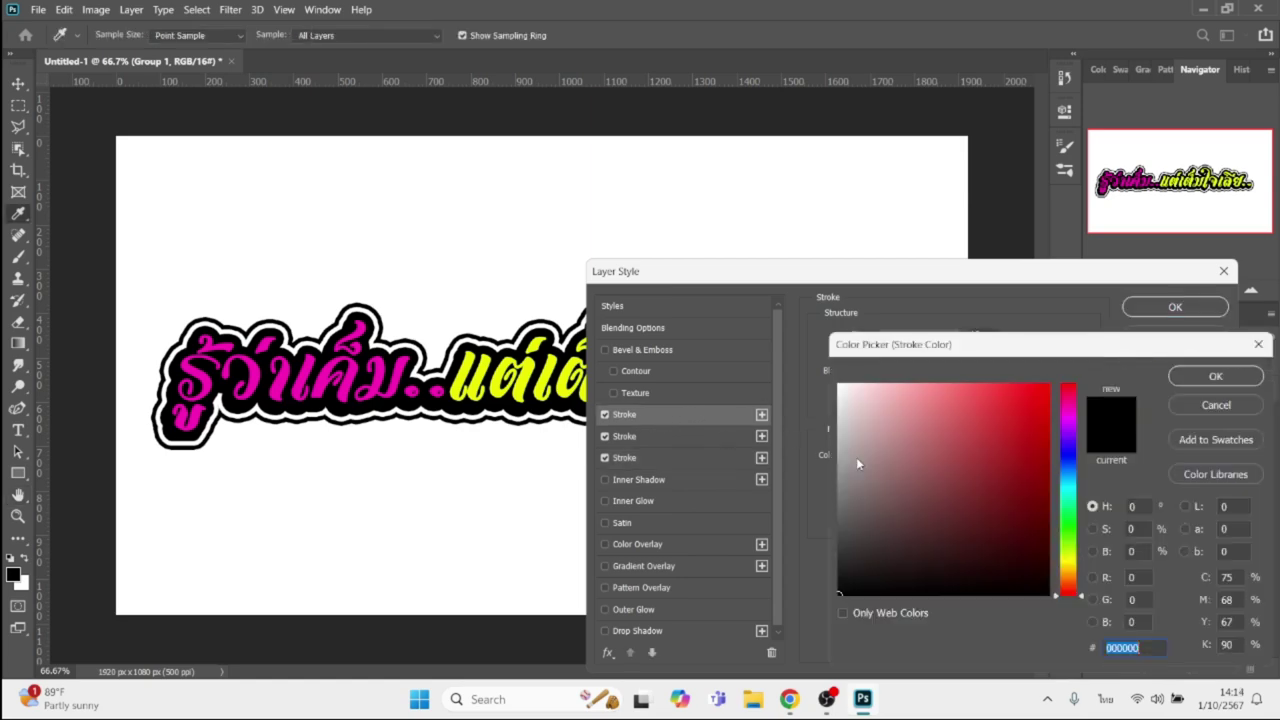
Set the innermost outline colour to magenta sampled from the pink text.
click(839, 385)
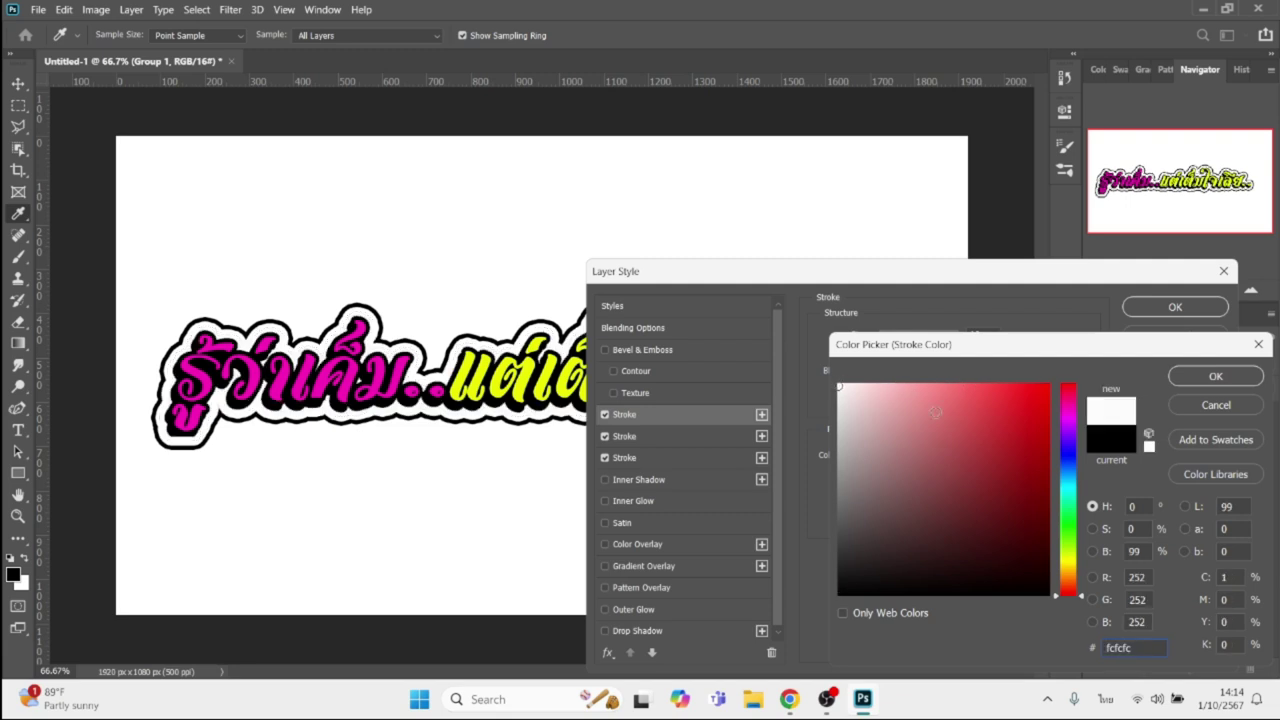
click(838, 427)
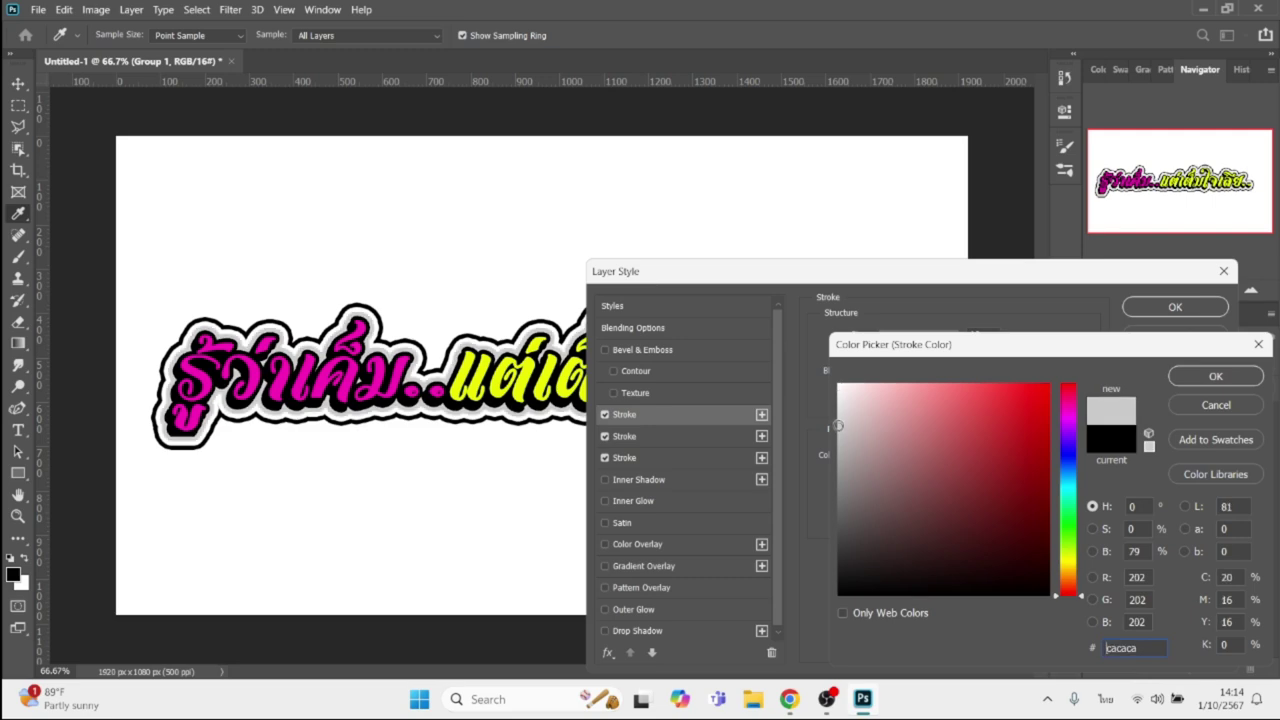
click(1048, 386)
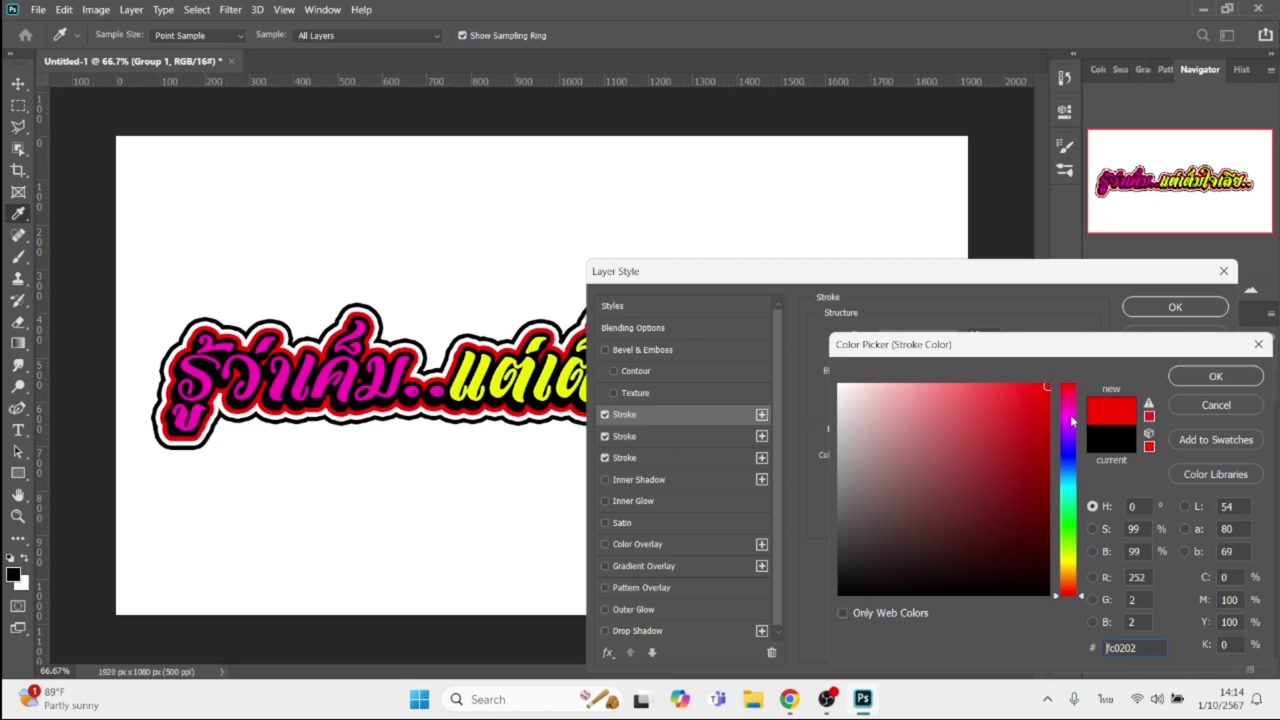
click(1069, 425)
click(1069, 443)
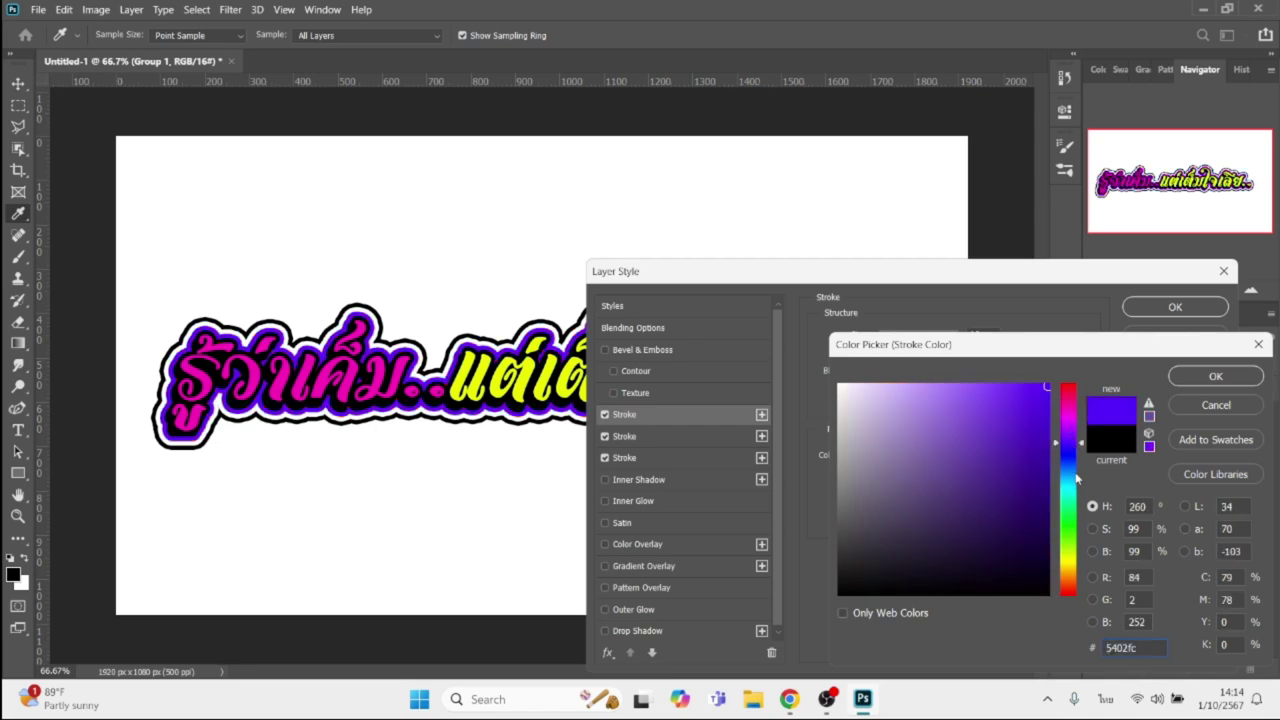
click(399, 372)
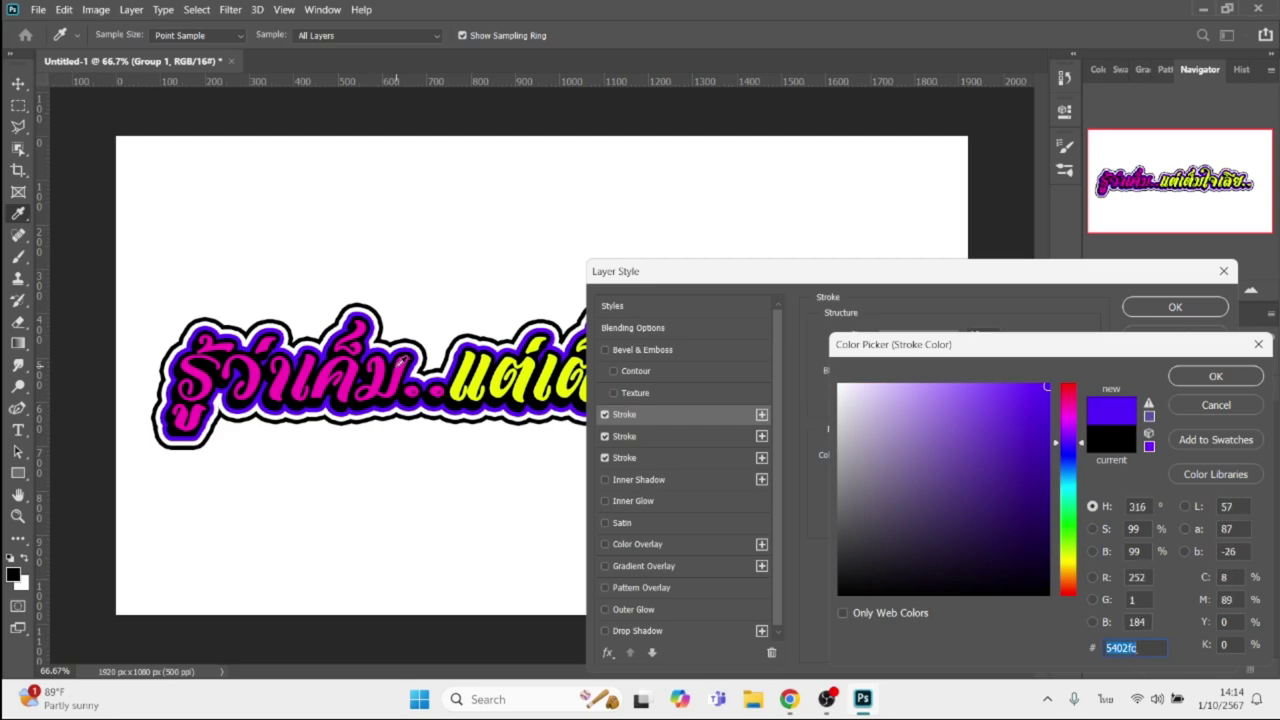
key(Return)
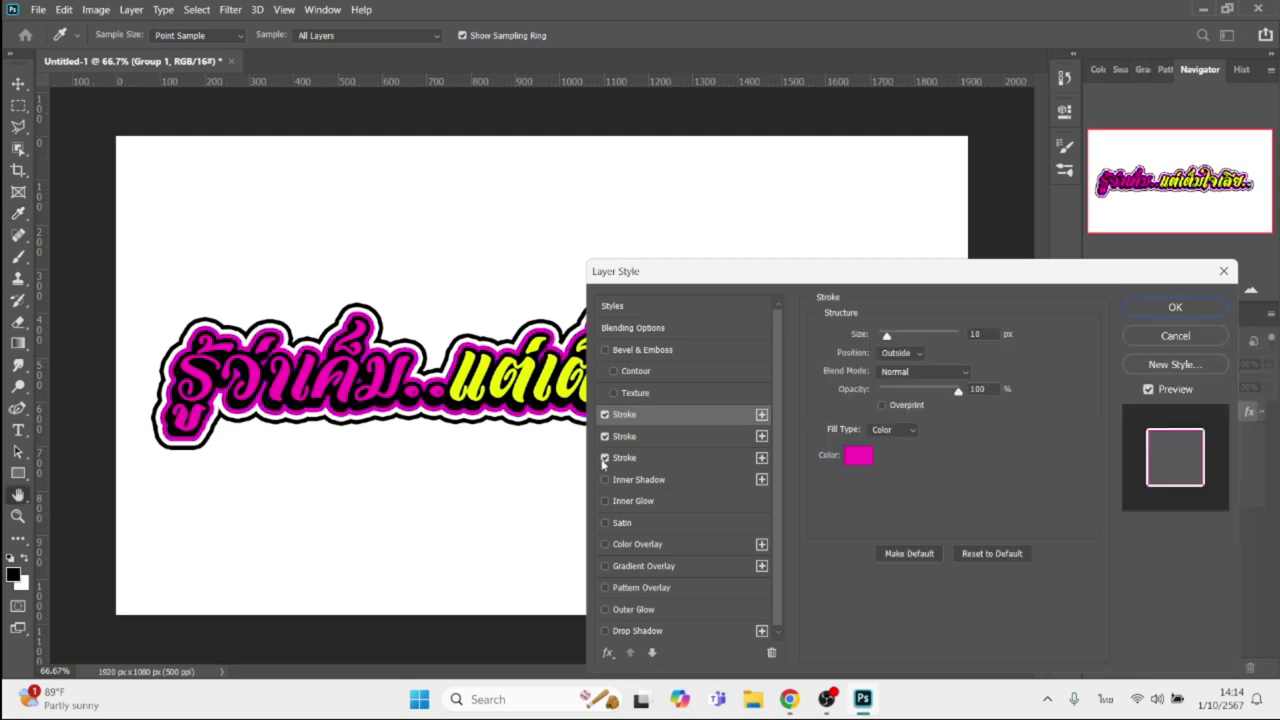
Apply the outlines and hide Layer 0 for a transparent background.
key(Return)
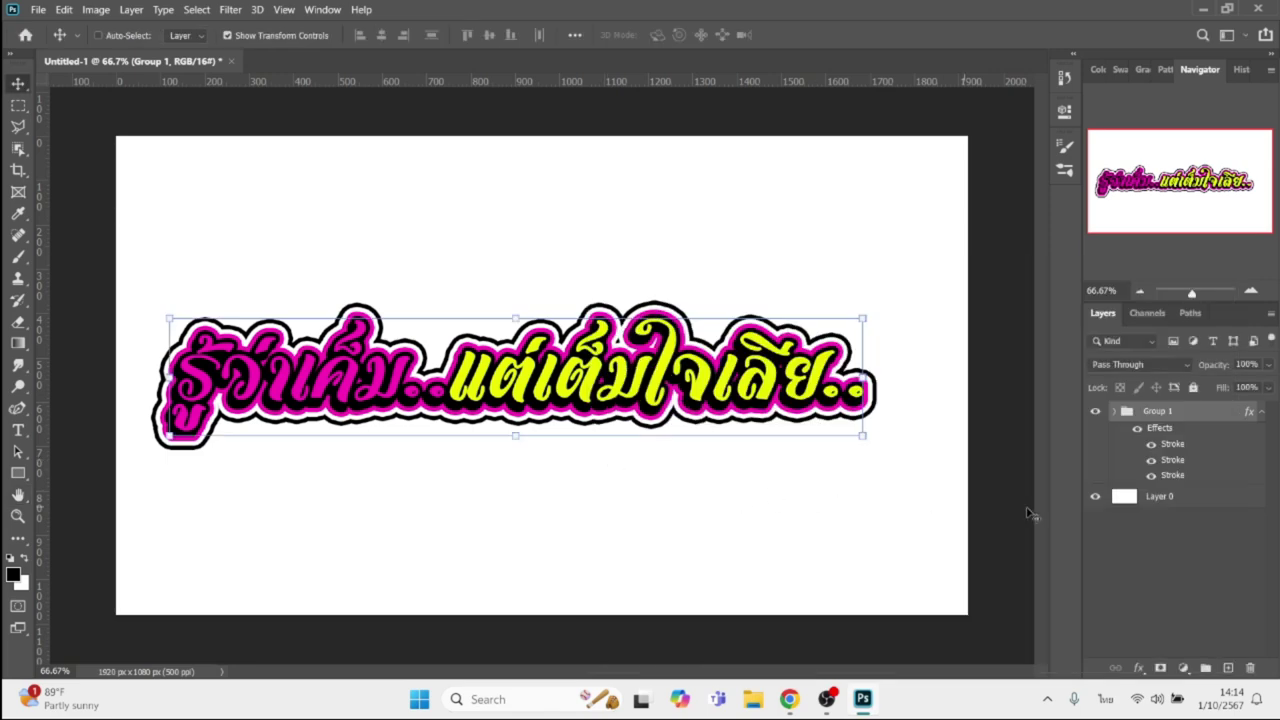
click(1097, 499)
click(1164, 546)
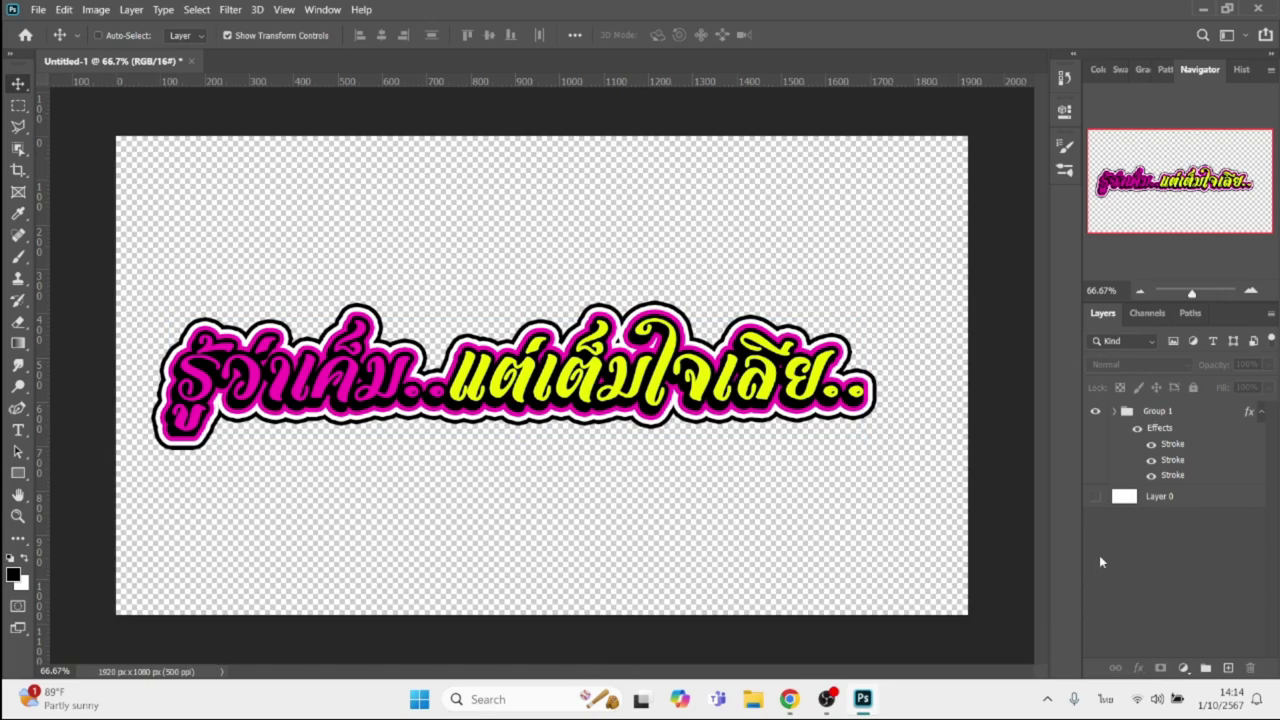
Save to the Desktop as รู้ว่าเค็มแต่เต็มใจเลีย.psd in Photoshop PSD format.
key(ctrl+shift+s)
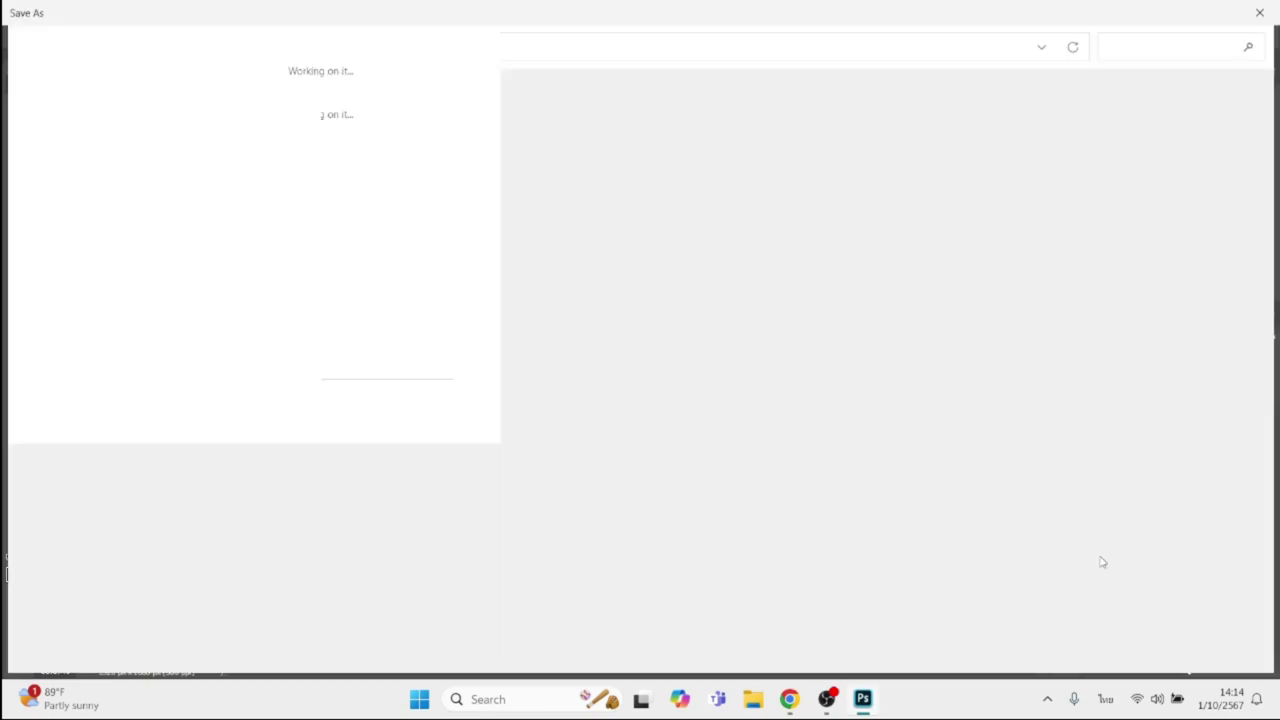
text(รู้ว่าเค้าแต่งแต่ไม่ใจเสีย)
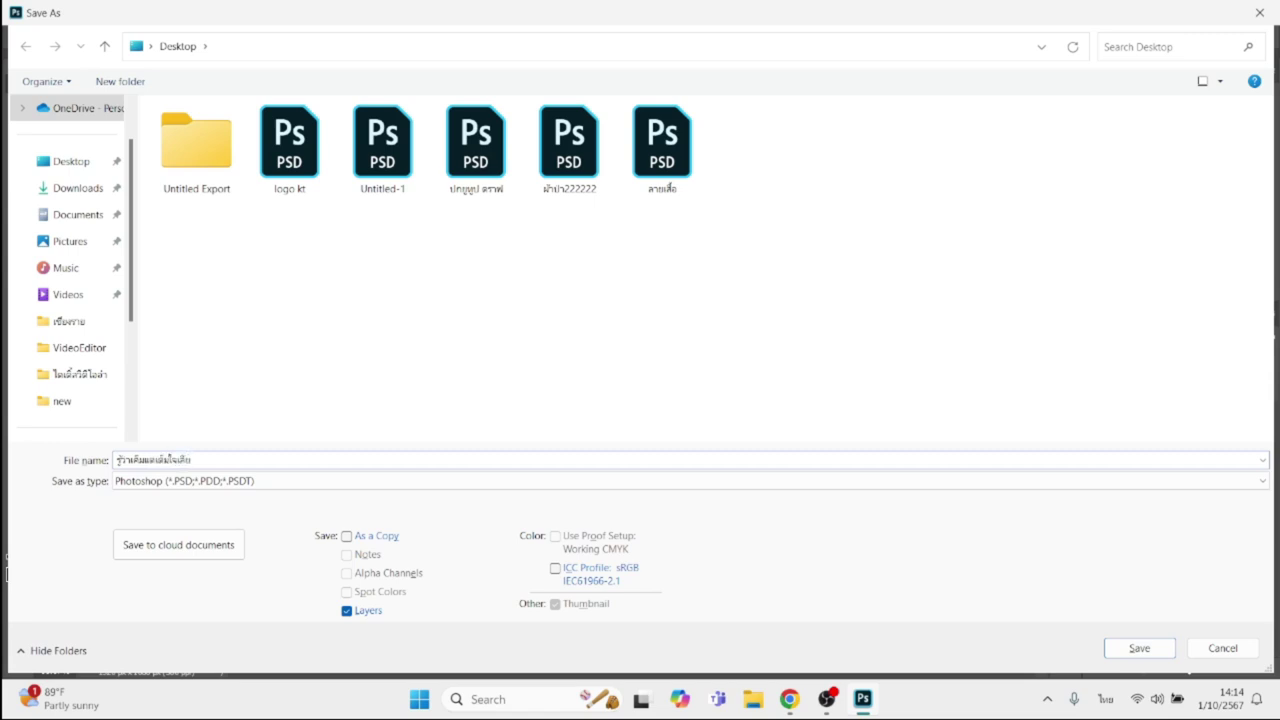
key(Return)
key(Return)
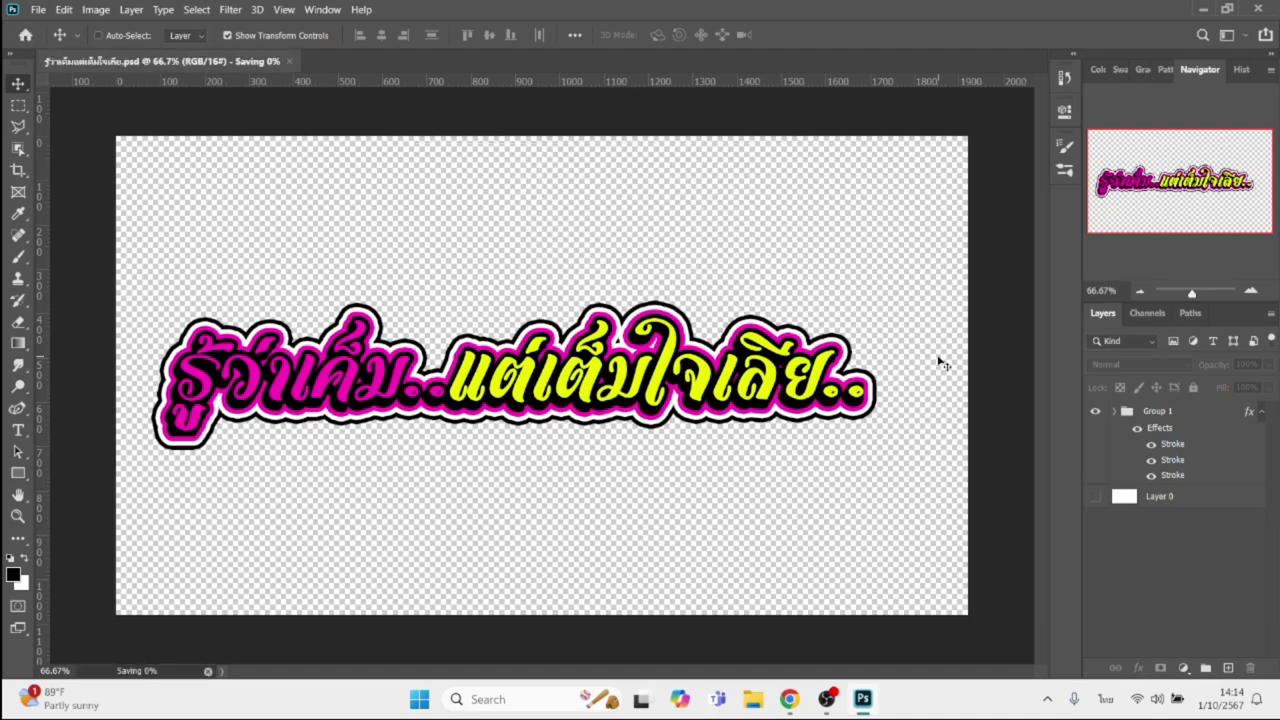